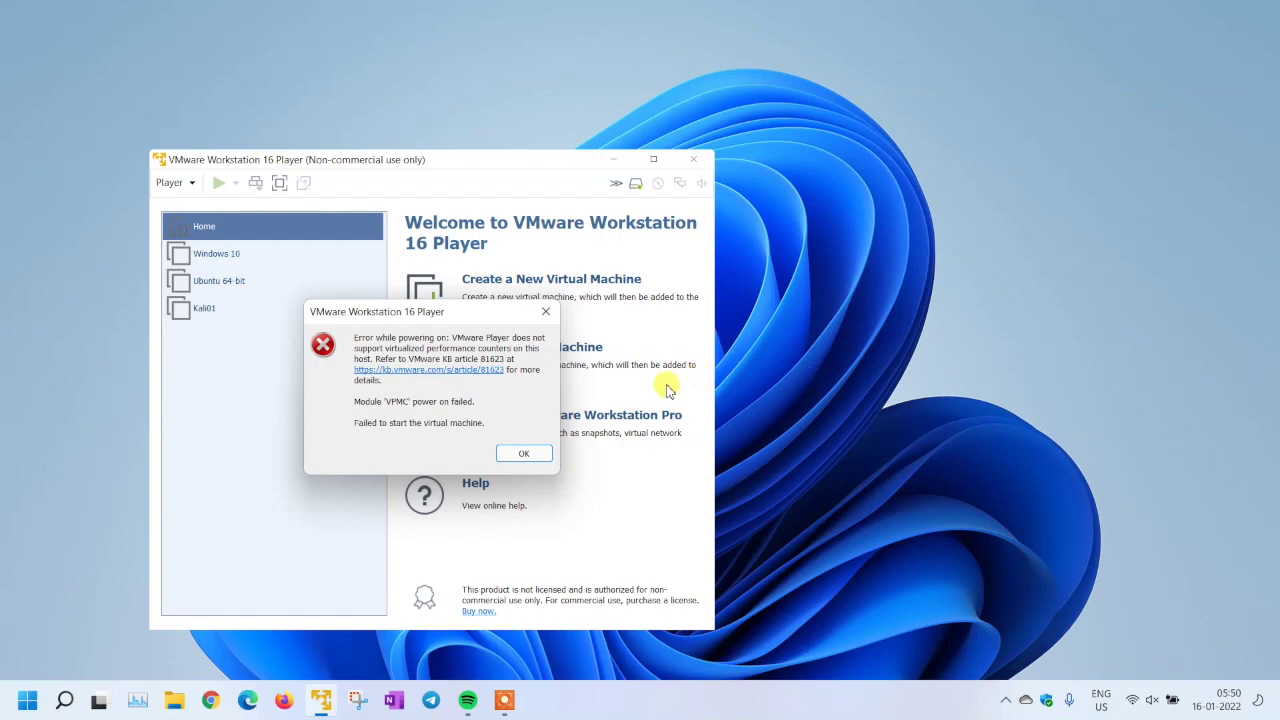
Step: Dismiss the VPMC 'Error while powering on' message with OK
click(527, 454)
Step: Review the Windows 10 VM's Processors settings, then close the Settings dialog
right_click(271, 262)
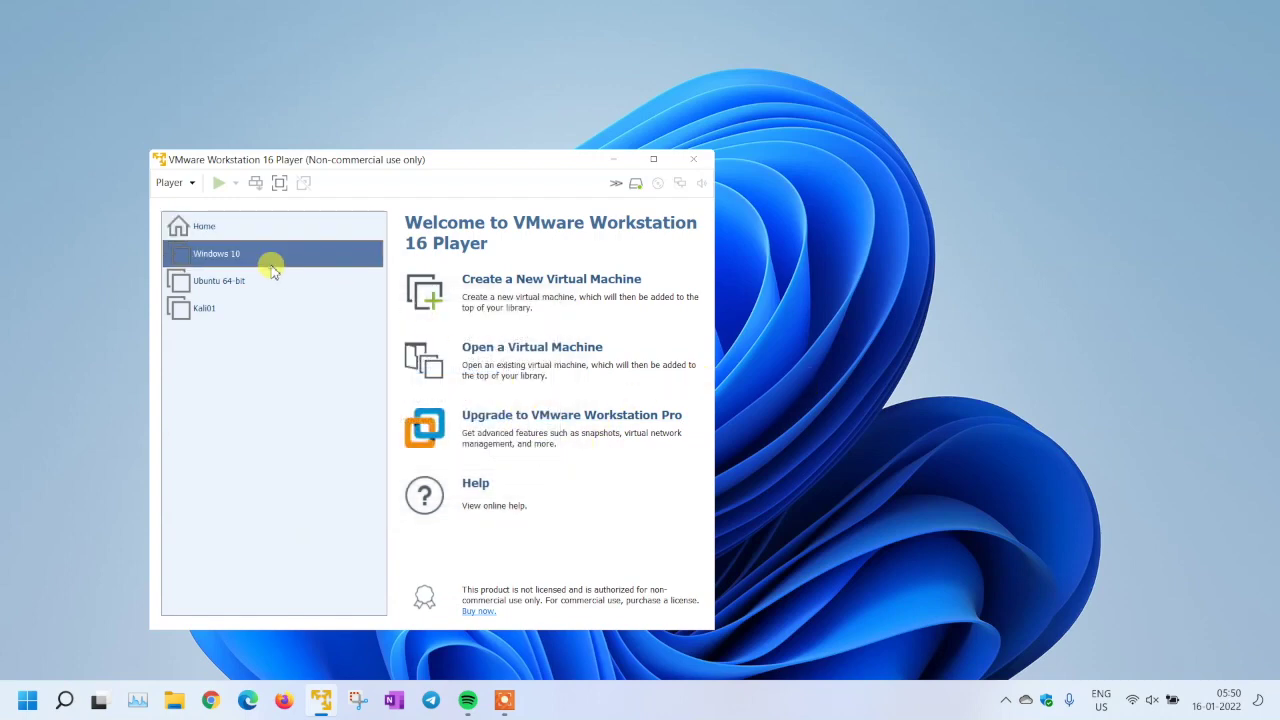
click(305, 293)
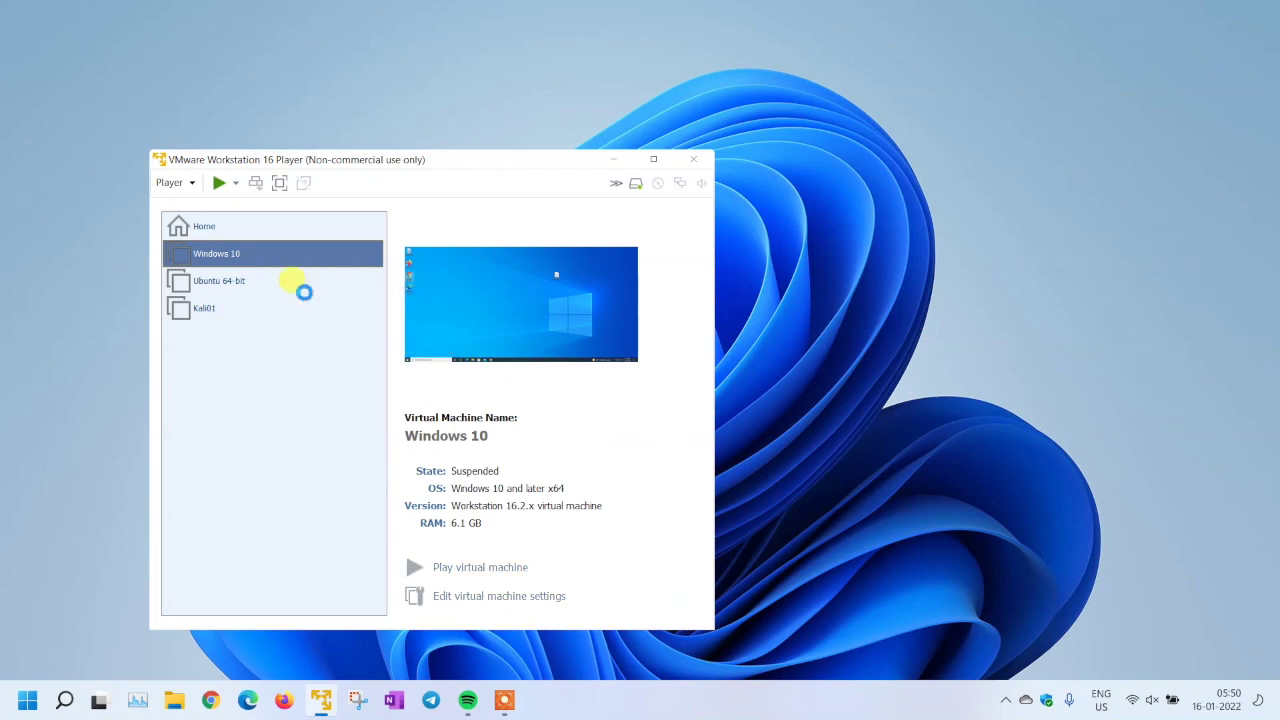
click(275, 168)
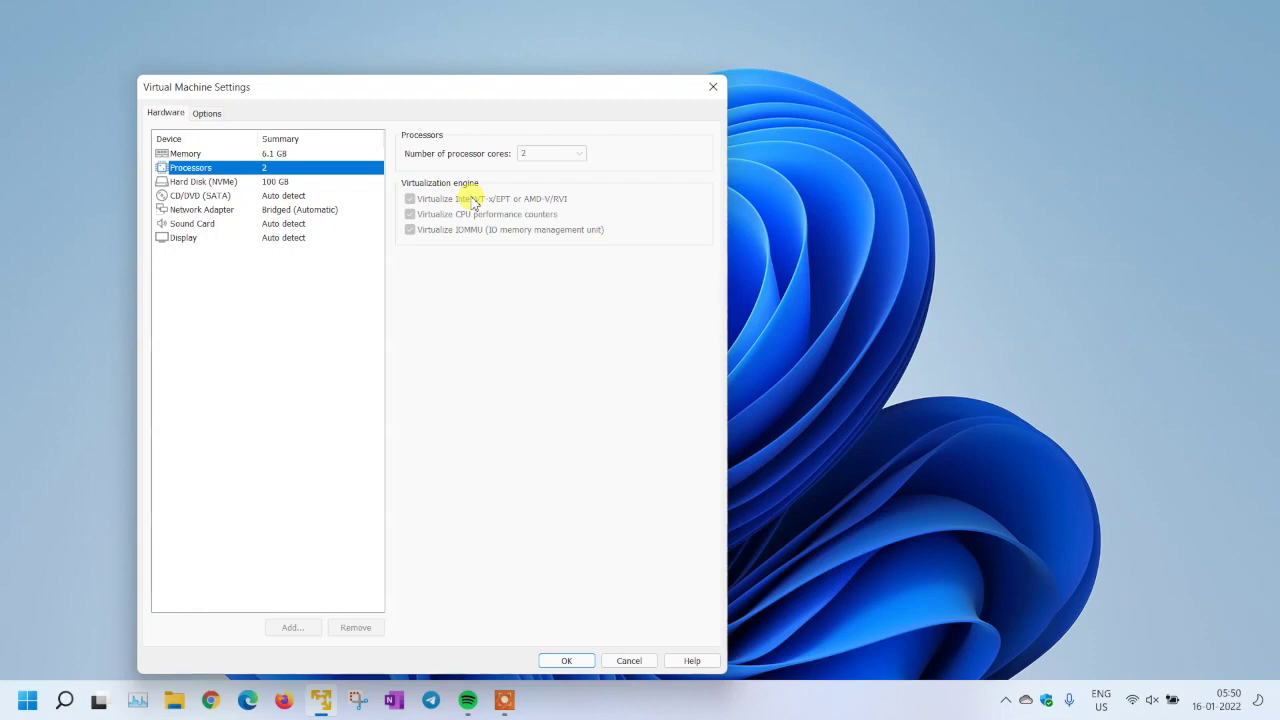
key(Return)
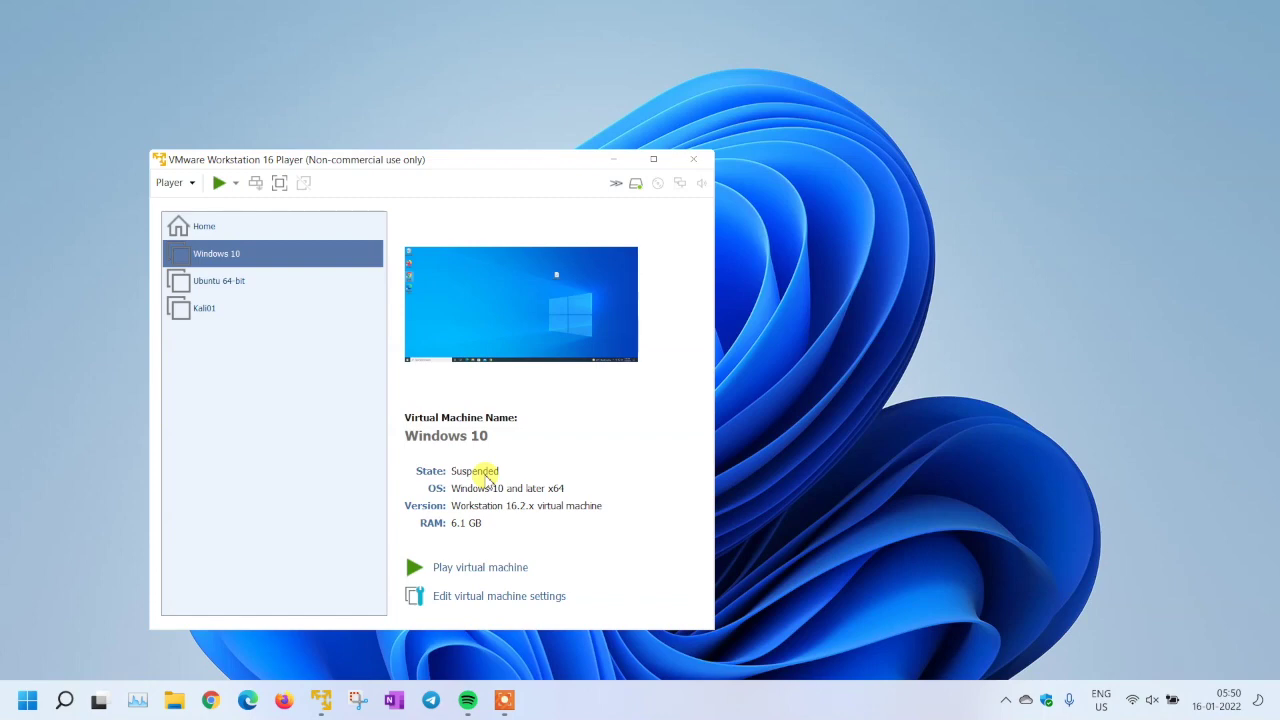
Step: Open 'Turn Windows features on or off' from Control Panel's Programs and Features
key(super+r)
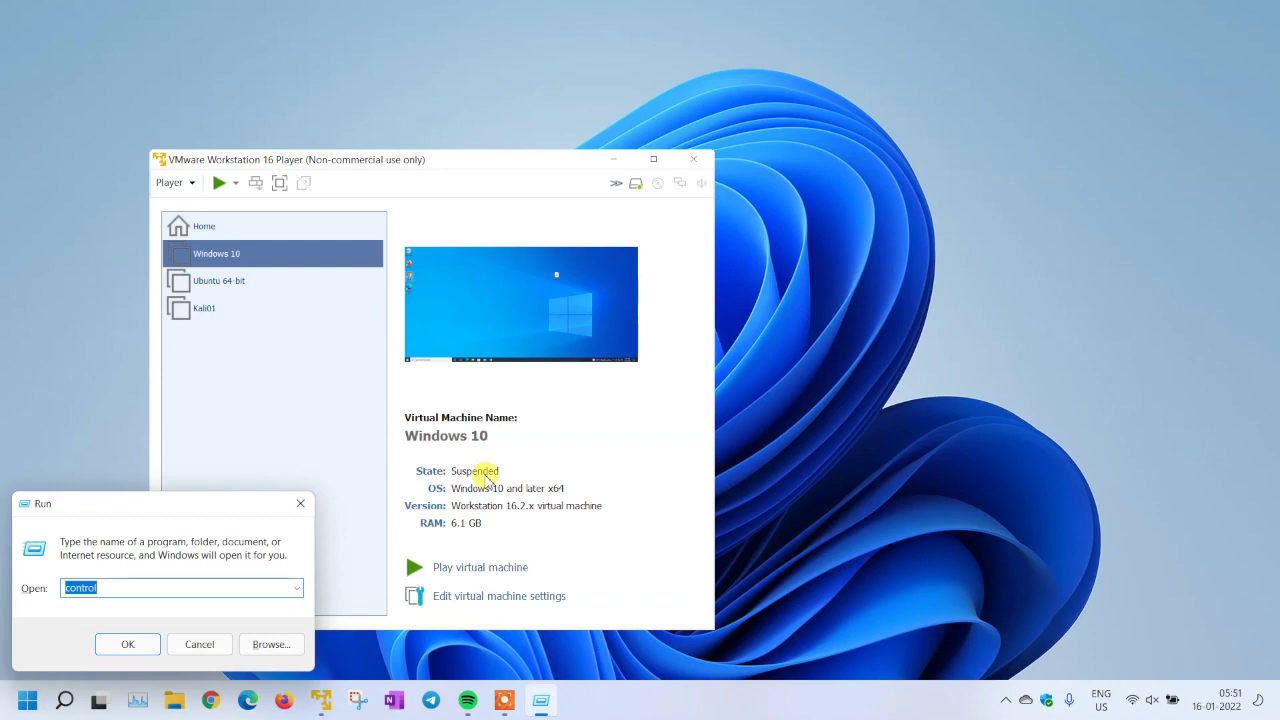
key(Return)
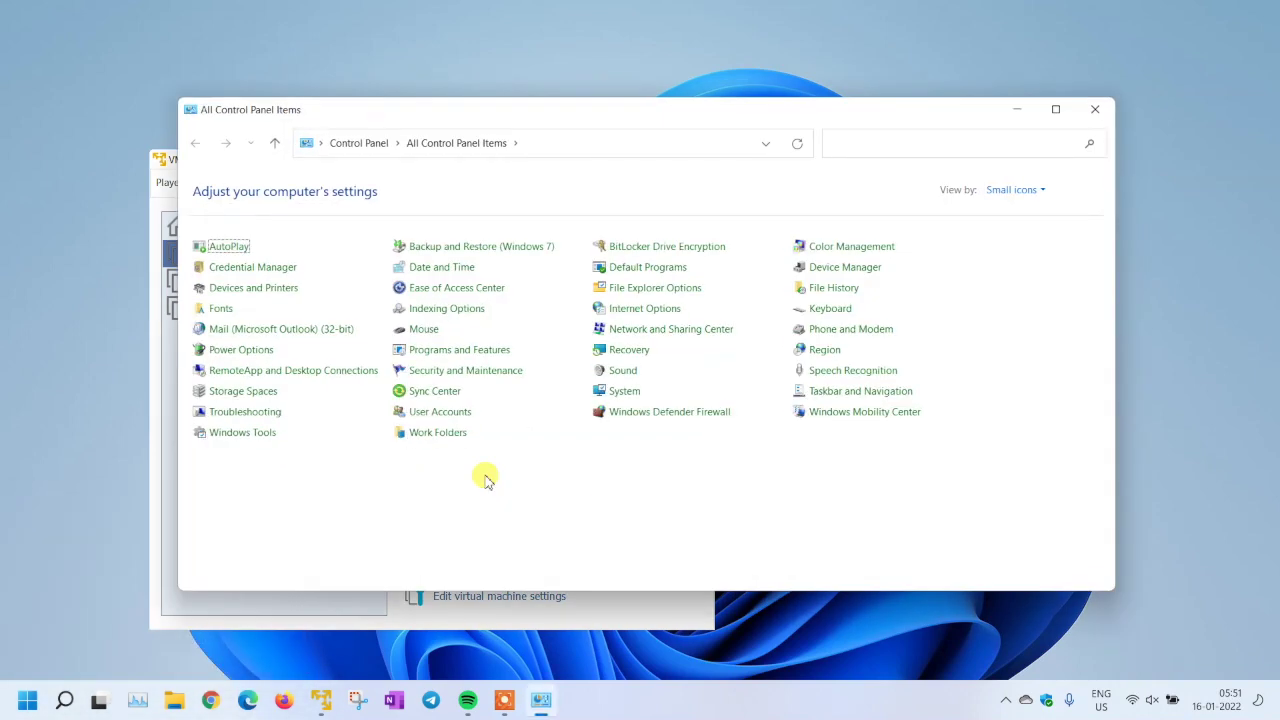
click(459, 351)
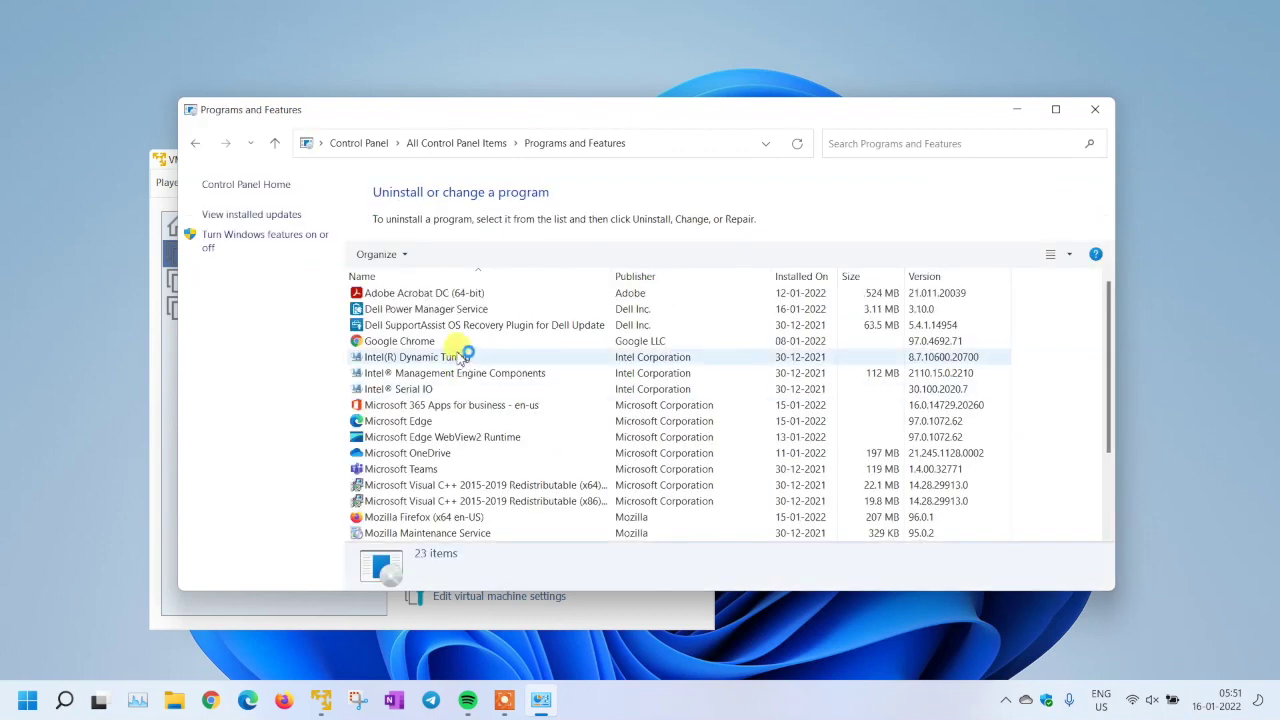
click(258, 245)
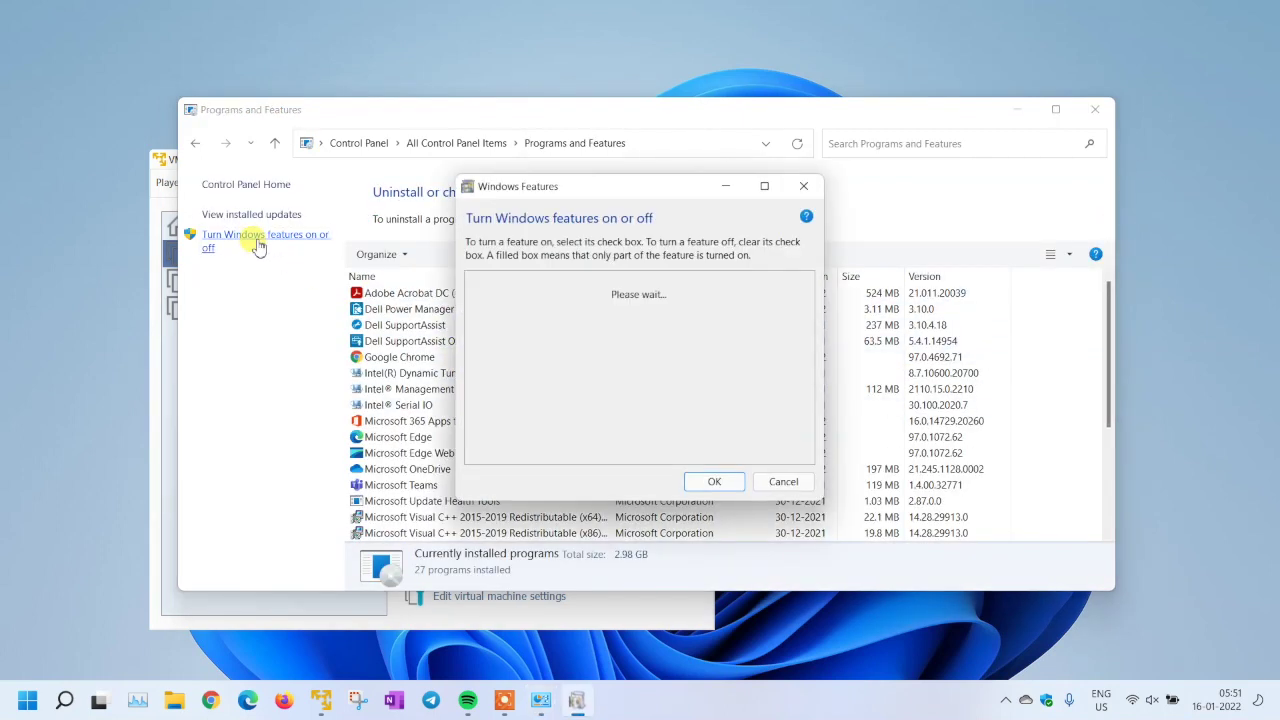
Step: Maximize Windows Features, untick Windows Sandbox, apply the change and restart
double_click(565, 190)
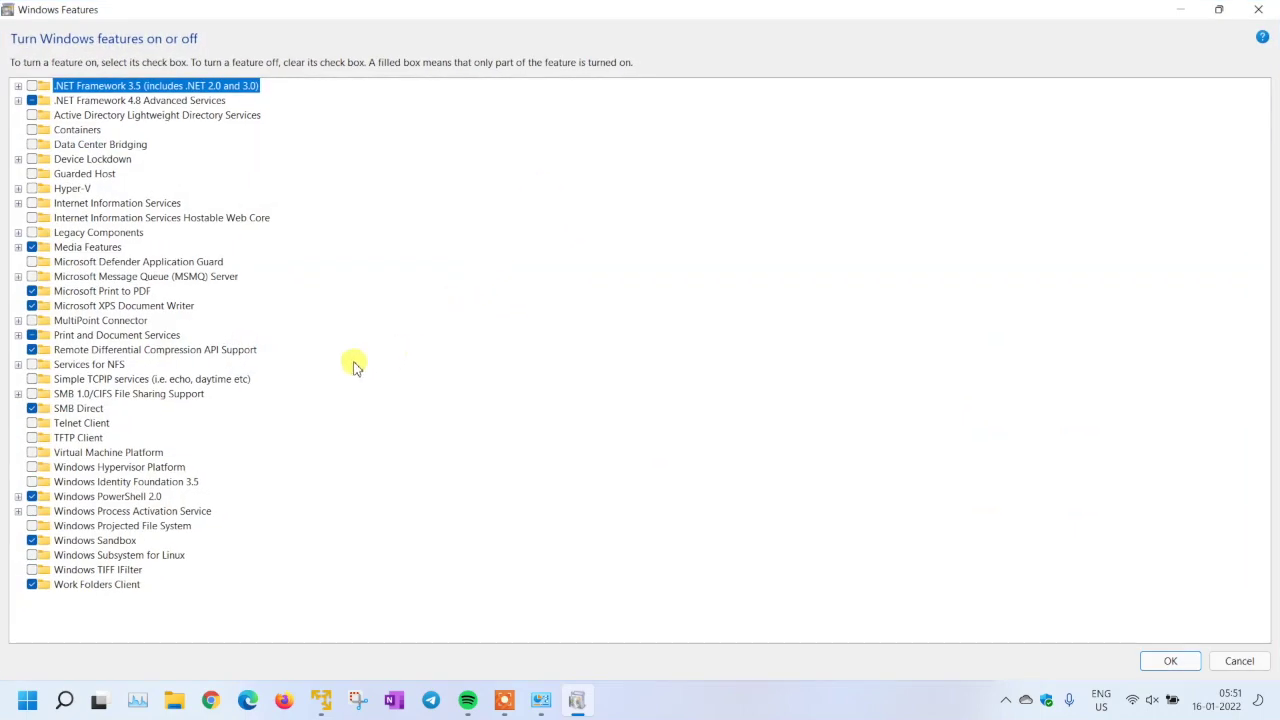
click(33, 545)
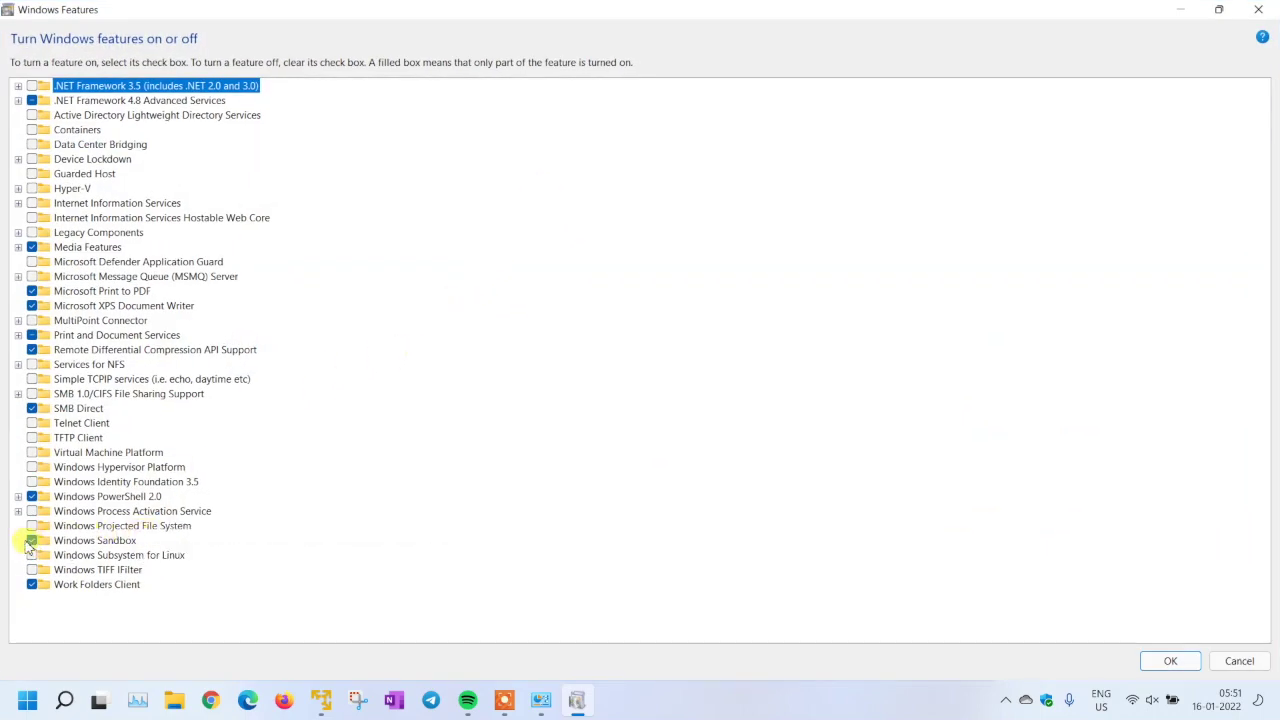
click(30, 543)
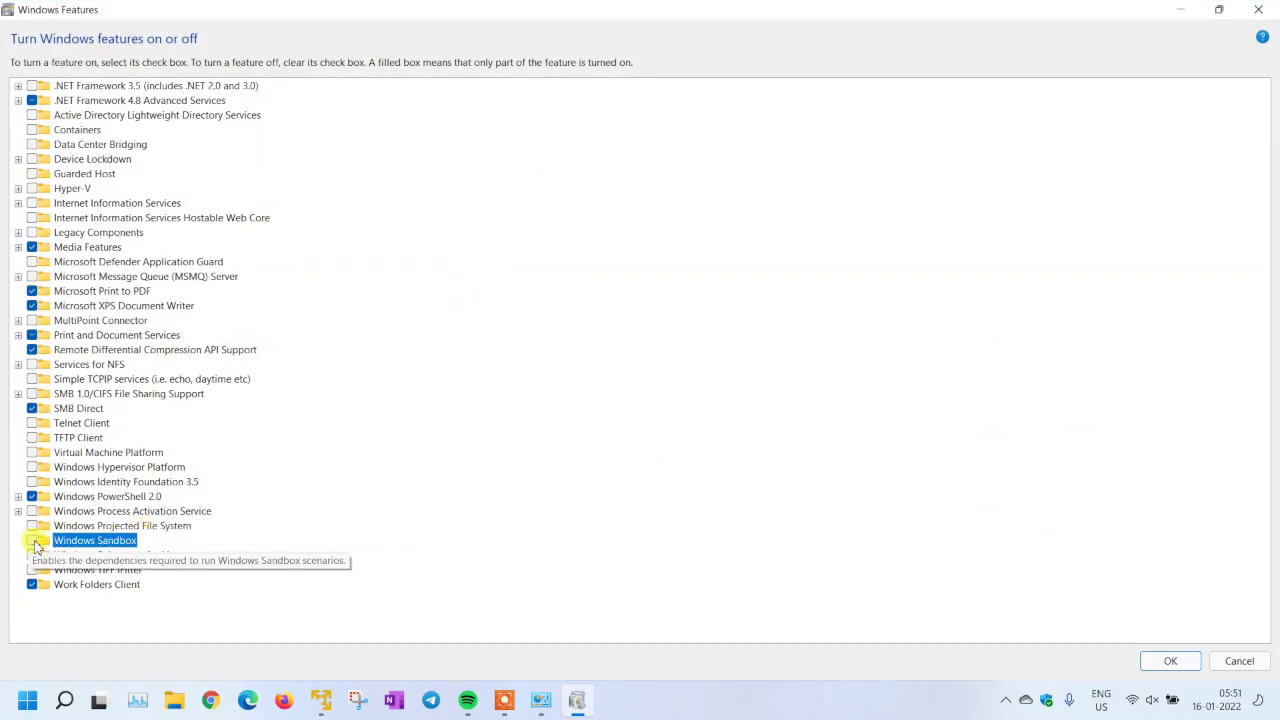
click(1168, 661)
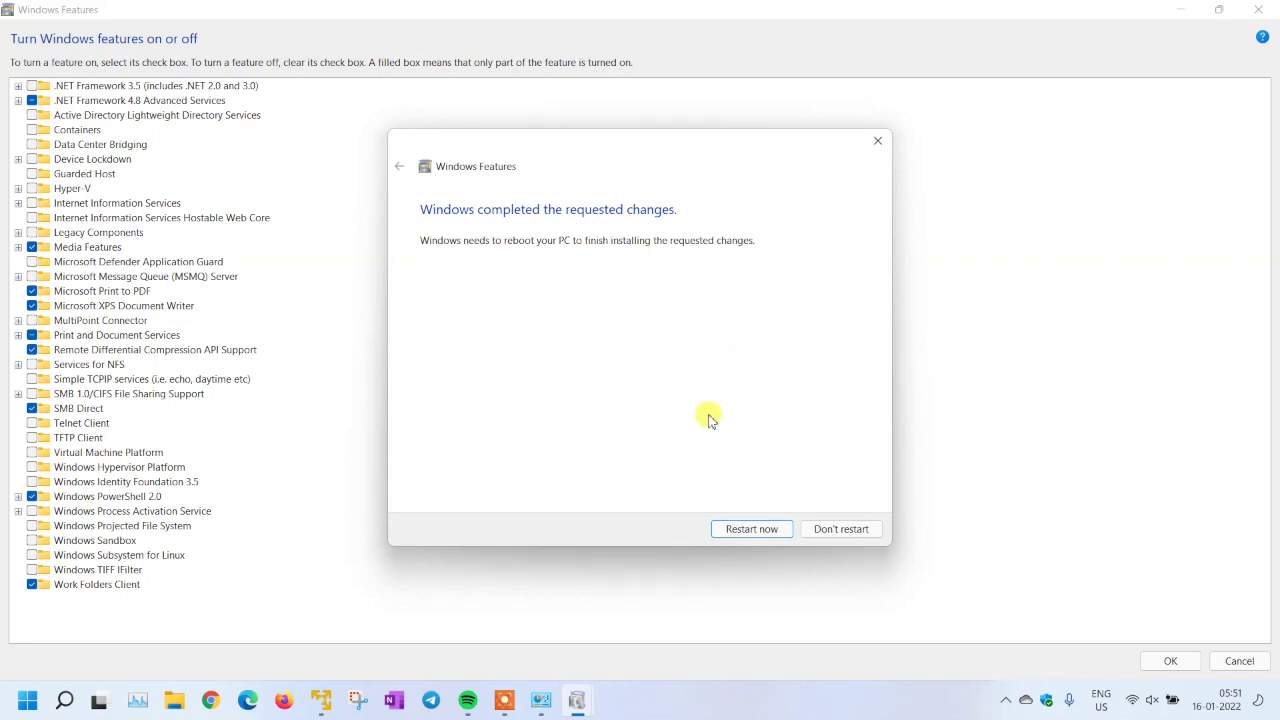
click(667, 694)
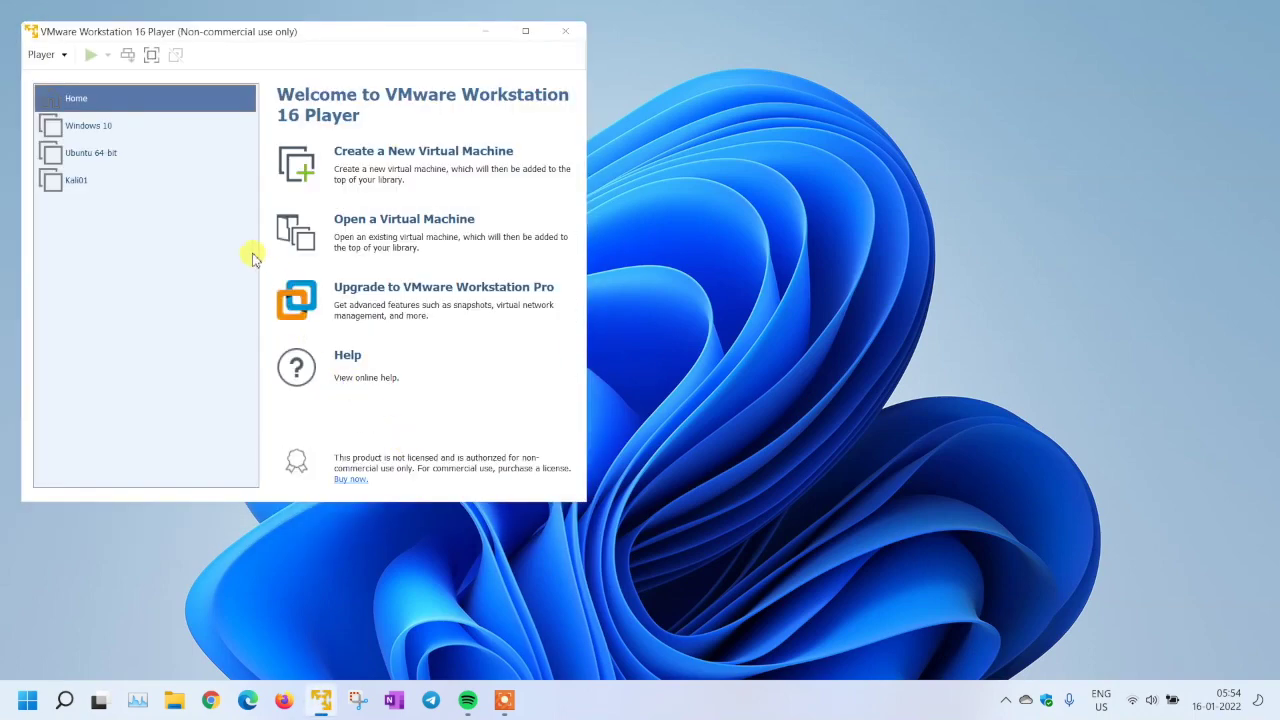
Step: Select the suspended Windows 10 VM and power it on
click(150, 127)
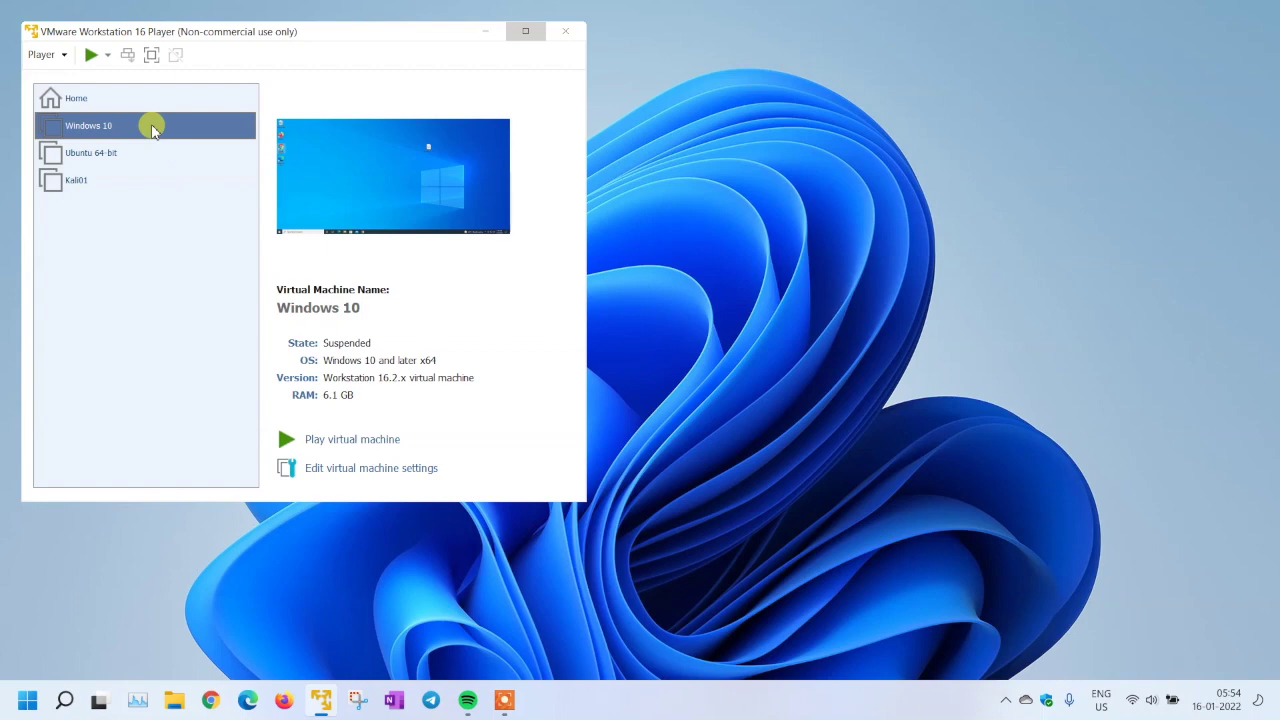
double_click(152, 127)
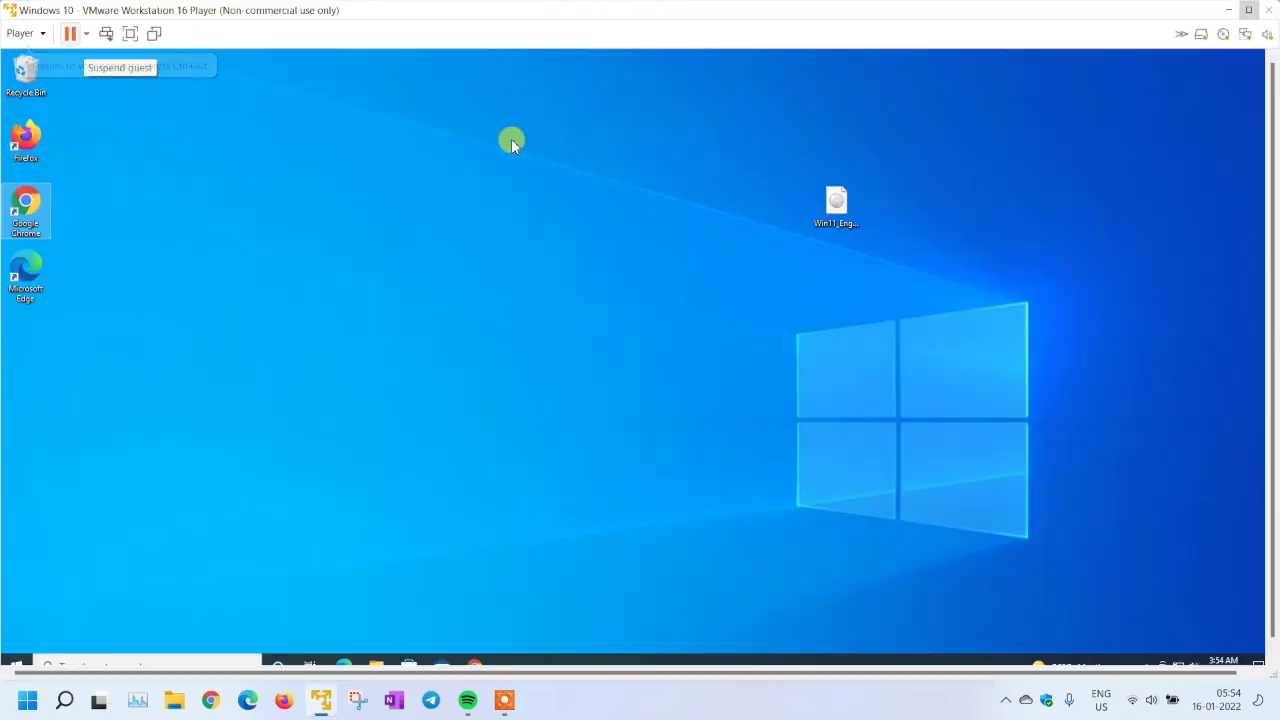
Step: Shut down the Windows 10 guest from the power menu, confirming with Yes
click(500, 128)
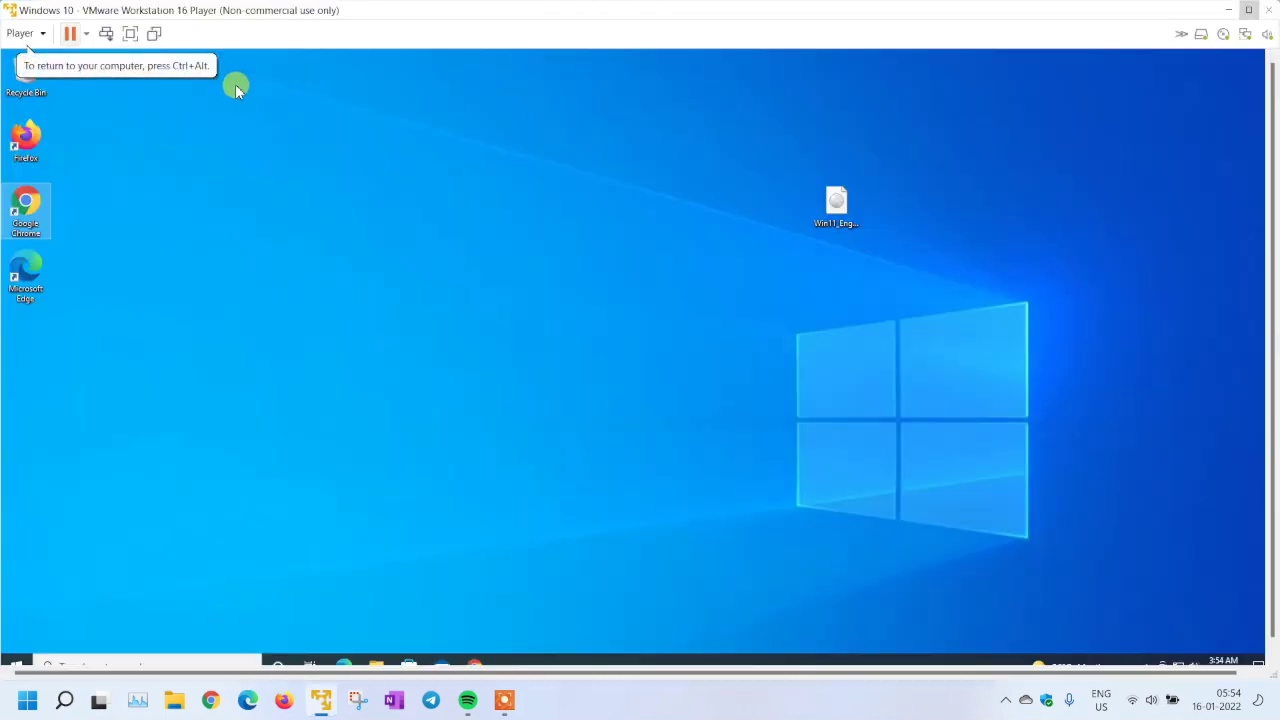
click(86, 33)
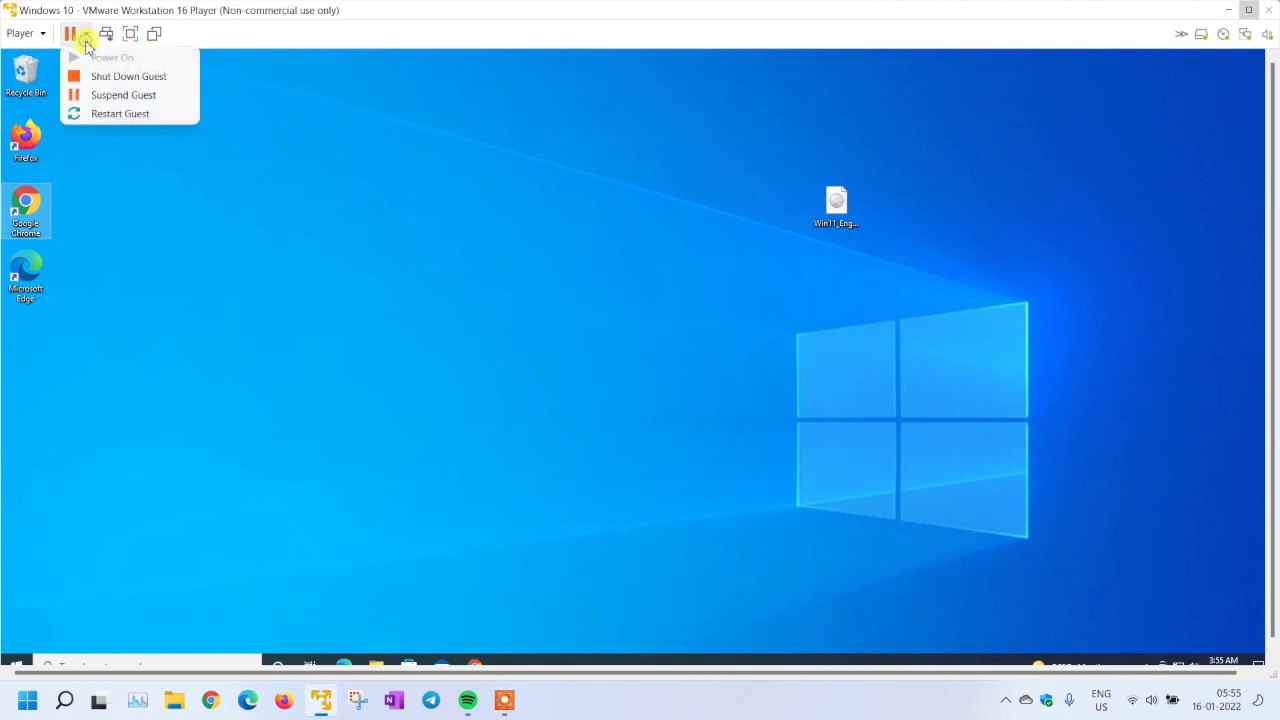
click(104, 82)
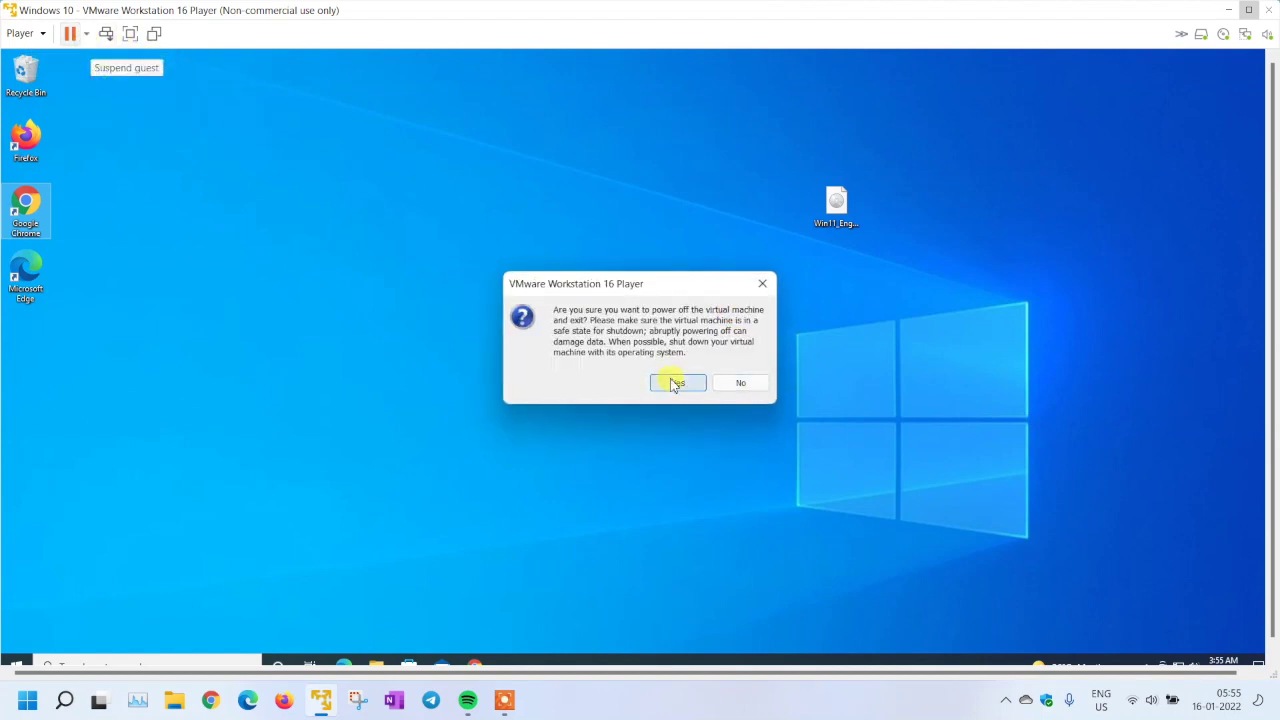
click(676, 384)
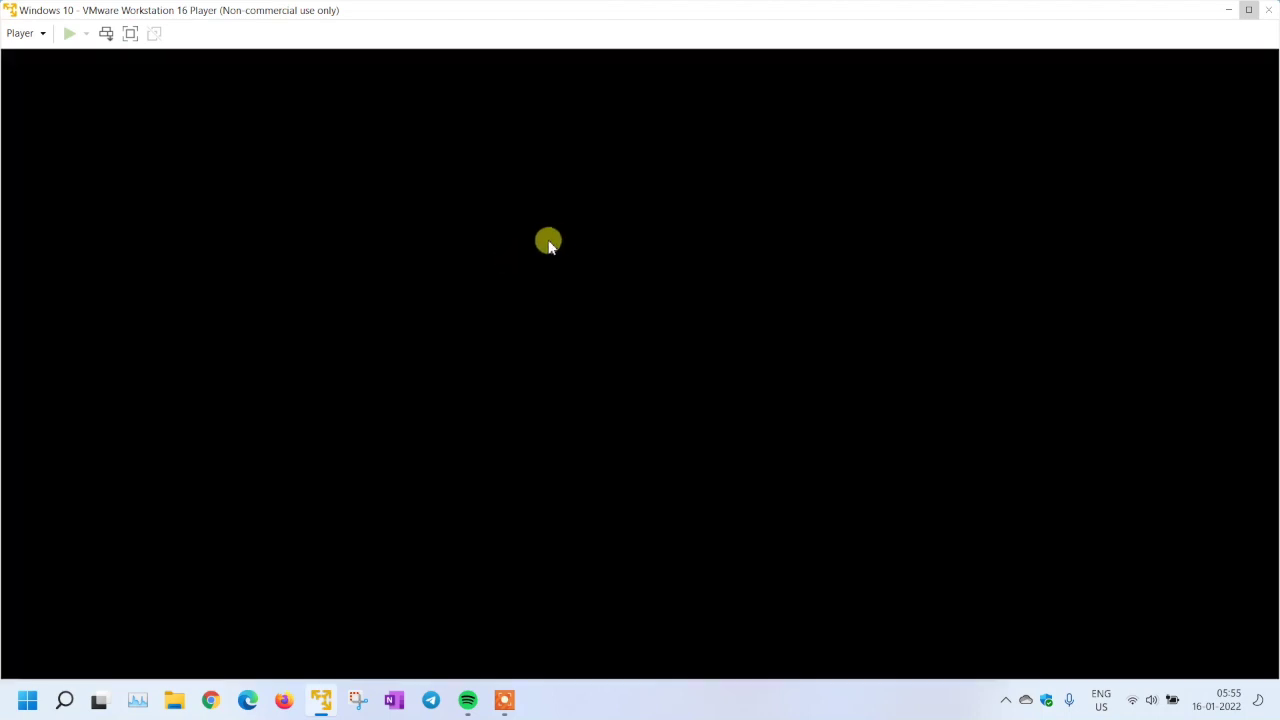
right_click(163, 126)
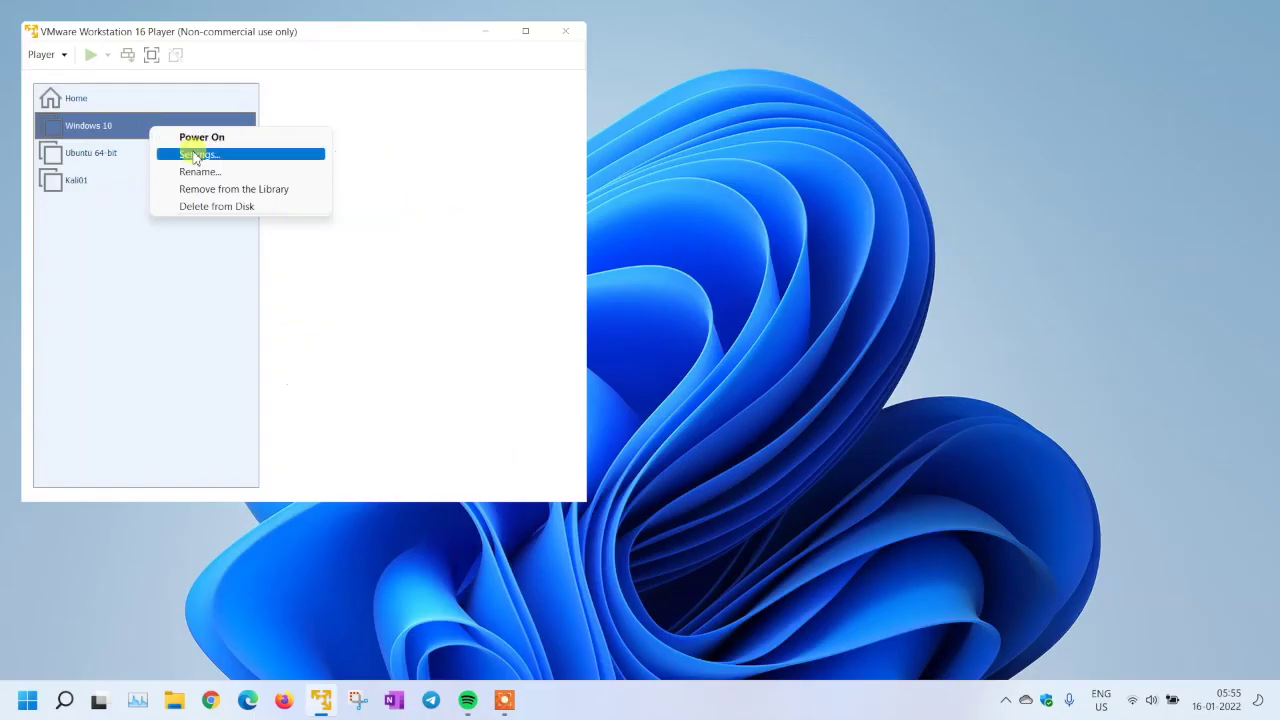
Step: Disable VT-x/AMD-V, CPU performance counter and IOMMU virtualization, then power on Windows 10
click(195, 151)
click(130, 93)
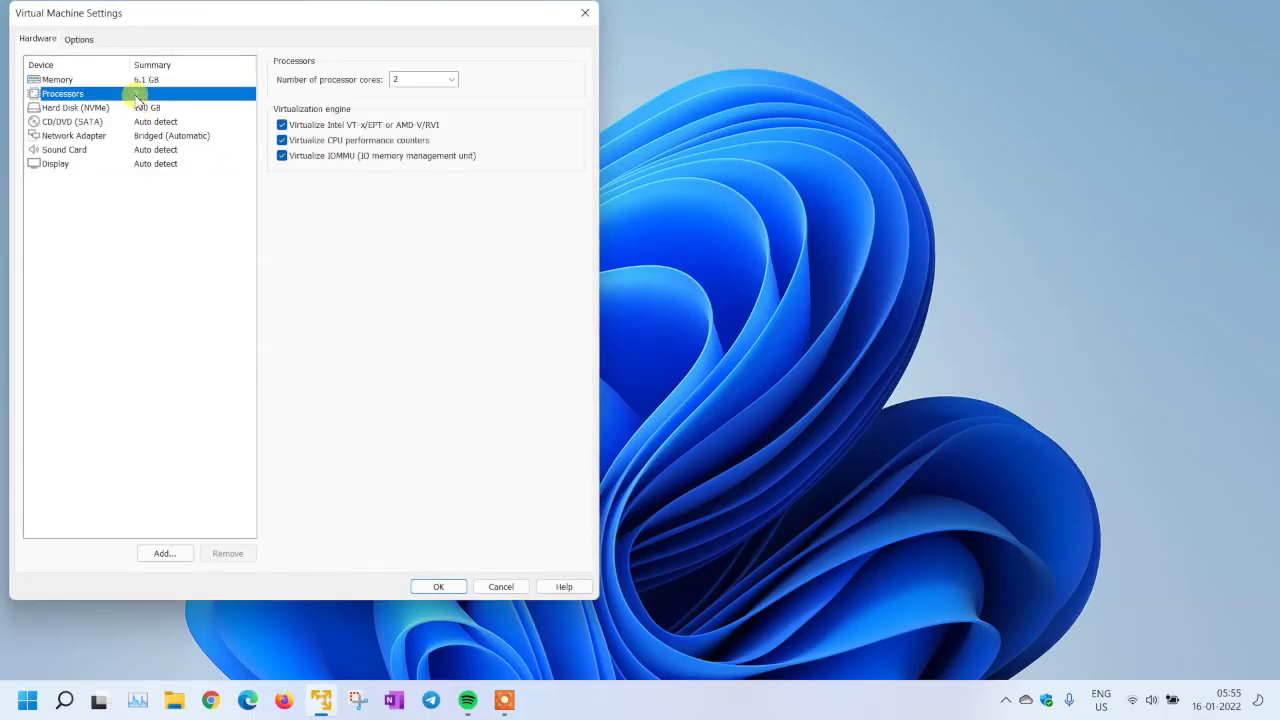
click(320, 124)
click(316, 140)
click(314, 155)
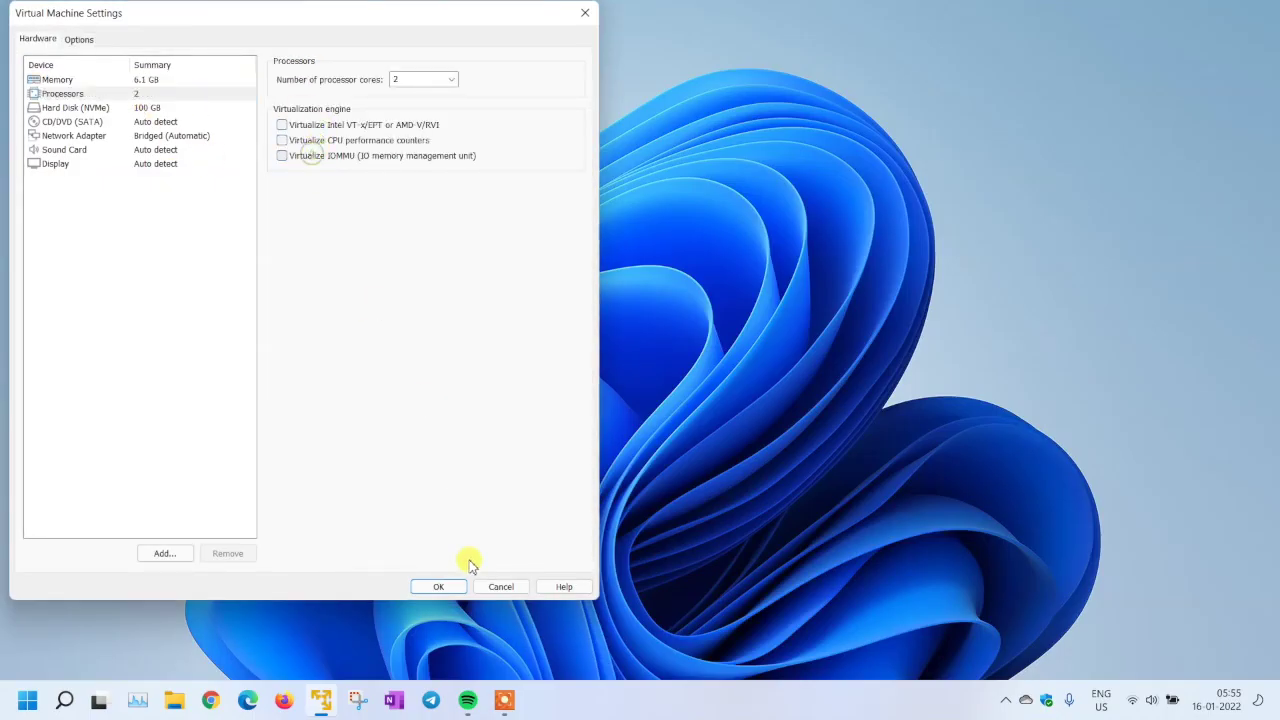
click(443, 587)
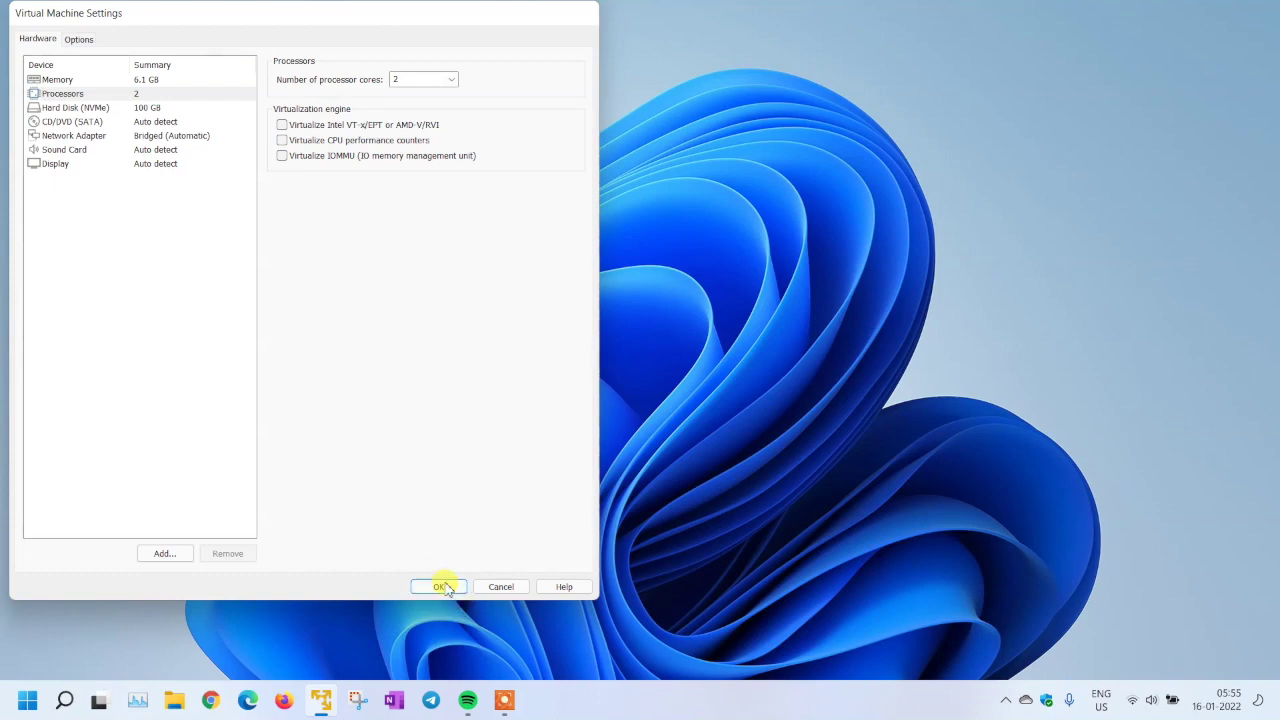
double_click(100, 128)
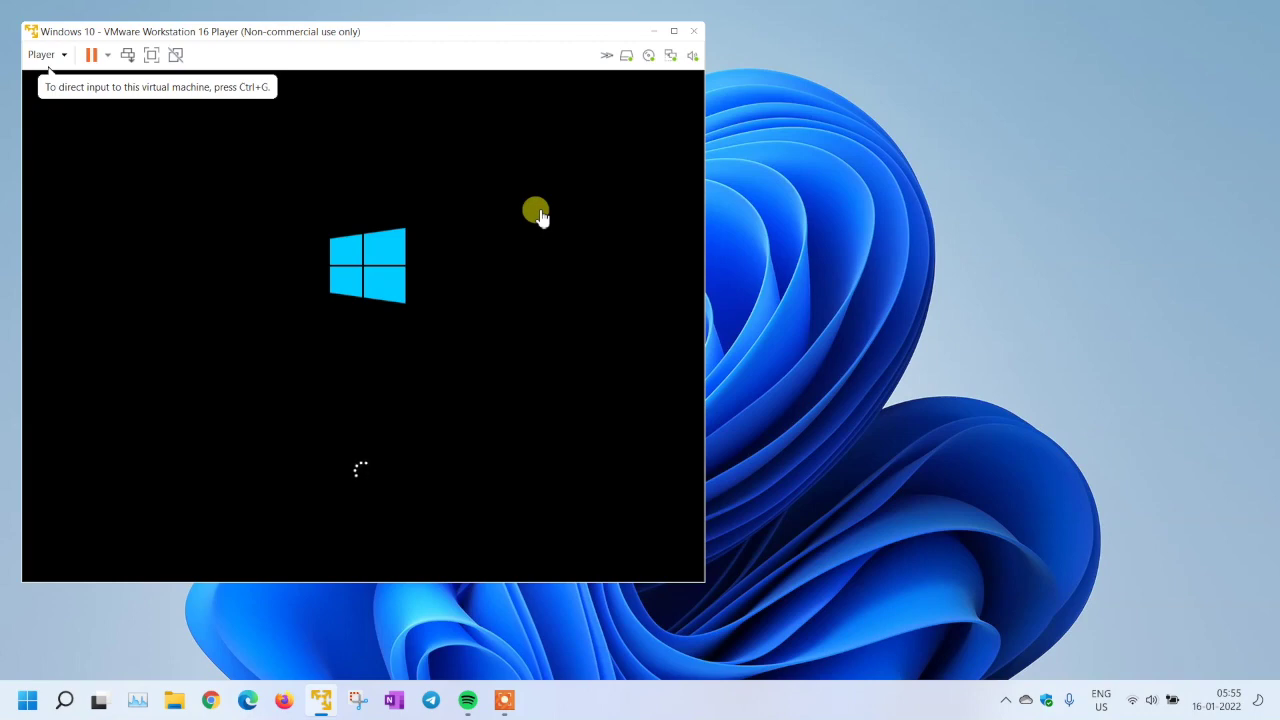
Step: Suspend the booted Windows 10 VM when closing the Player window
click(537, 215)
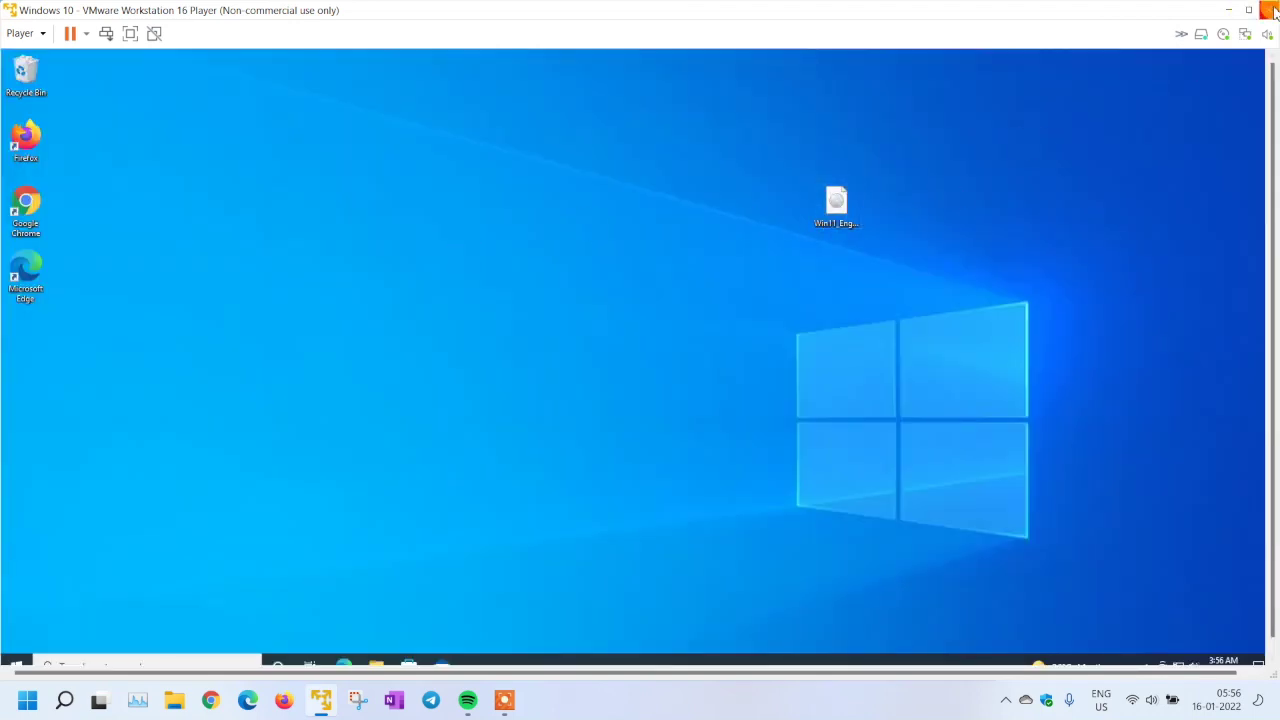
click(1270, 10)
click(586, 396)
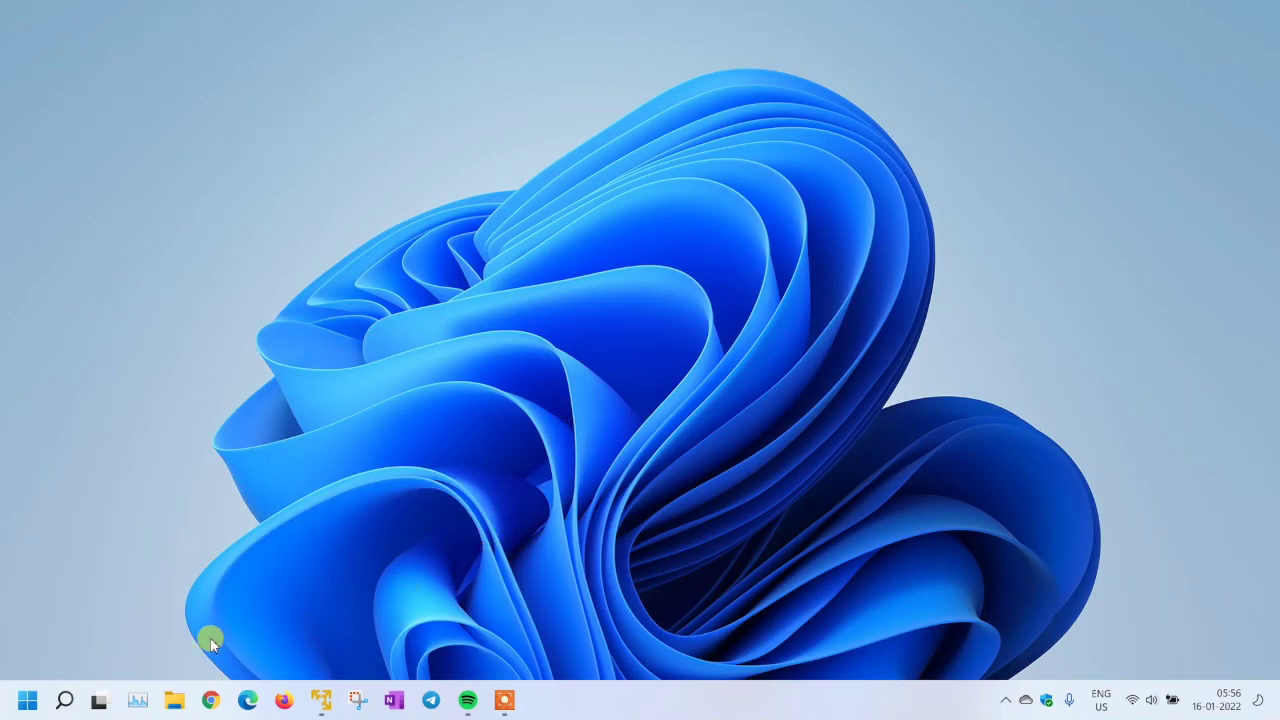
Step: Open the Windows Features list from Control Panel's Programs and Features again
key(super+r)
key(Return)
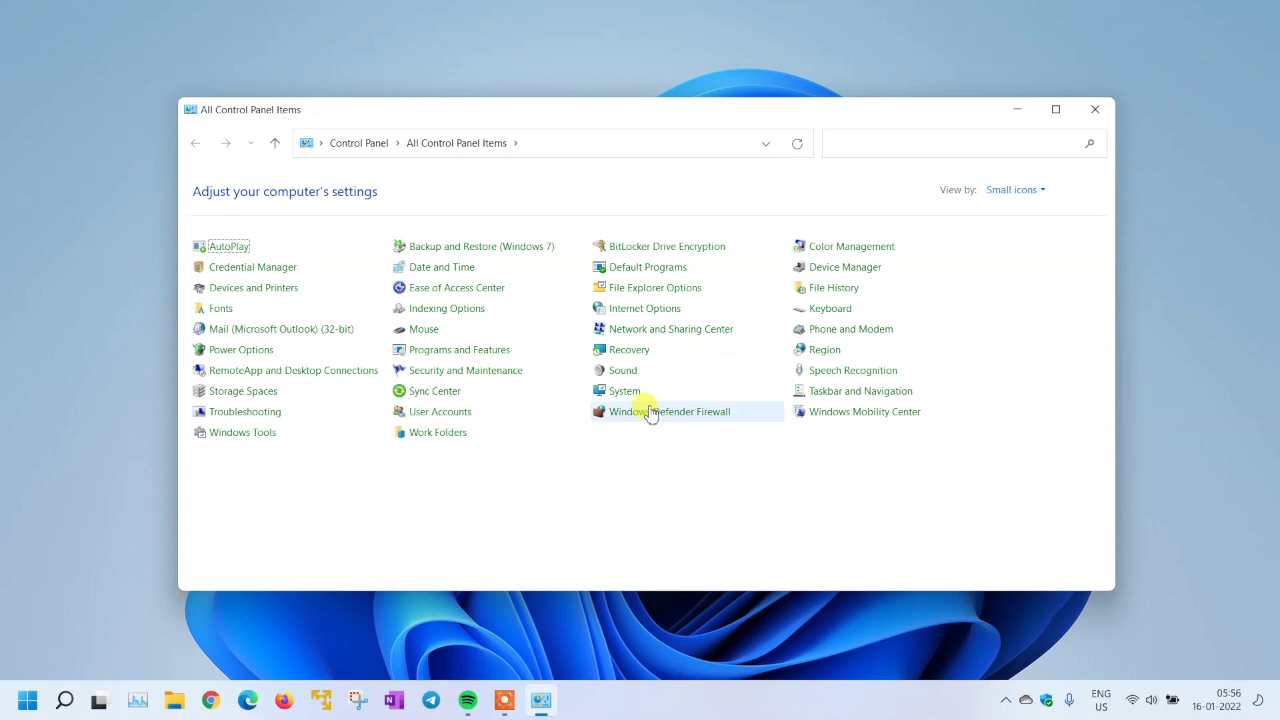
click(478, 353)
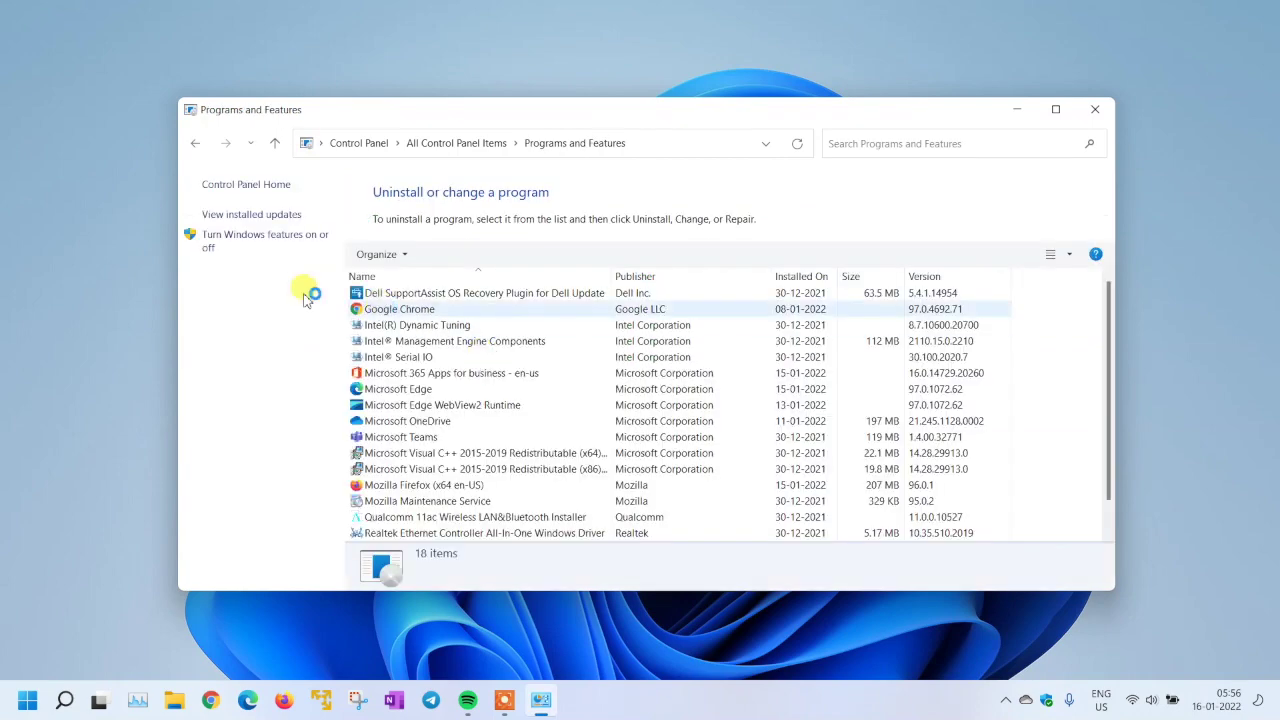
click(212, 240)
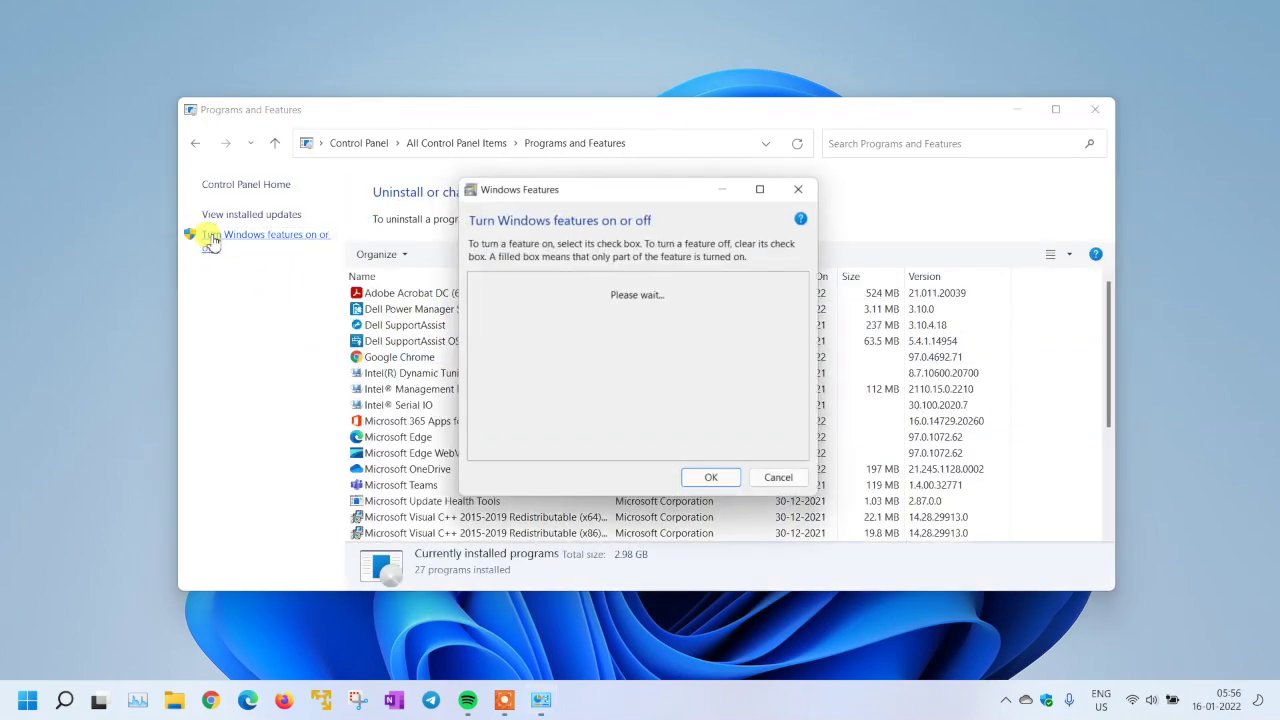
Step: Tick Windows Sandbox, apply the change, and restart the PC now
scroll(632, 300, down, 9)
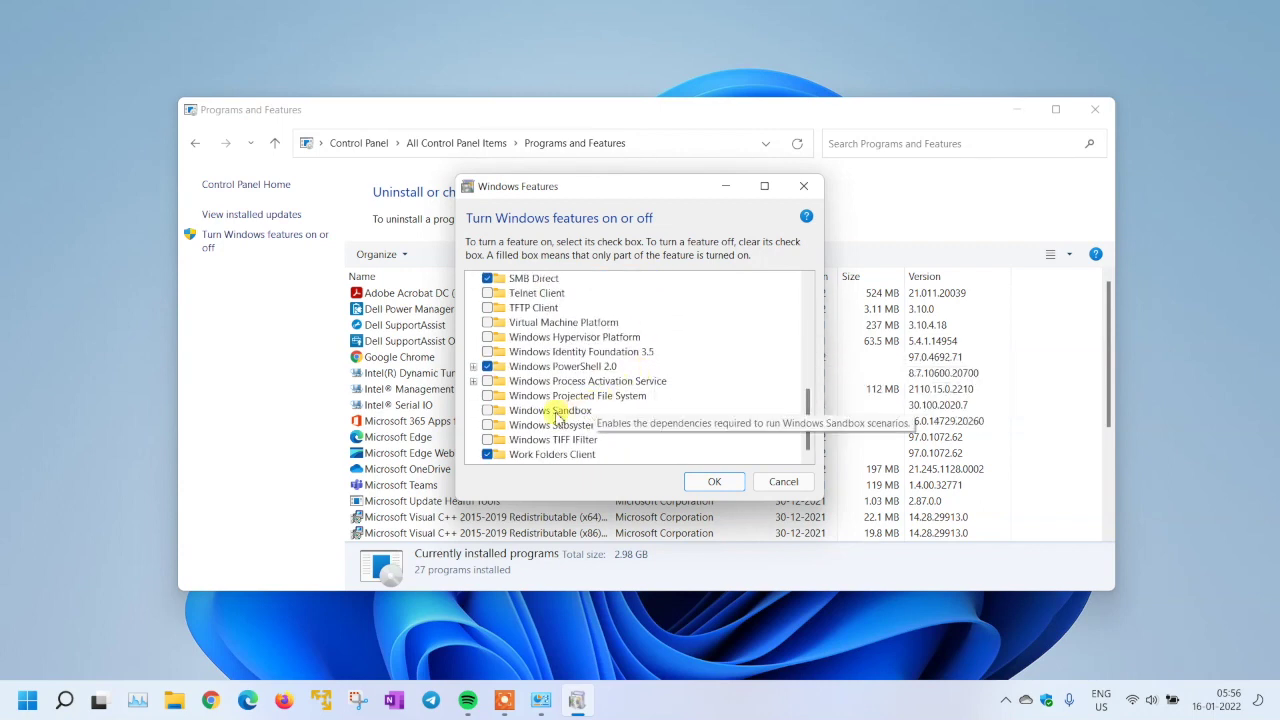
click(571, 411)
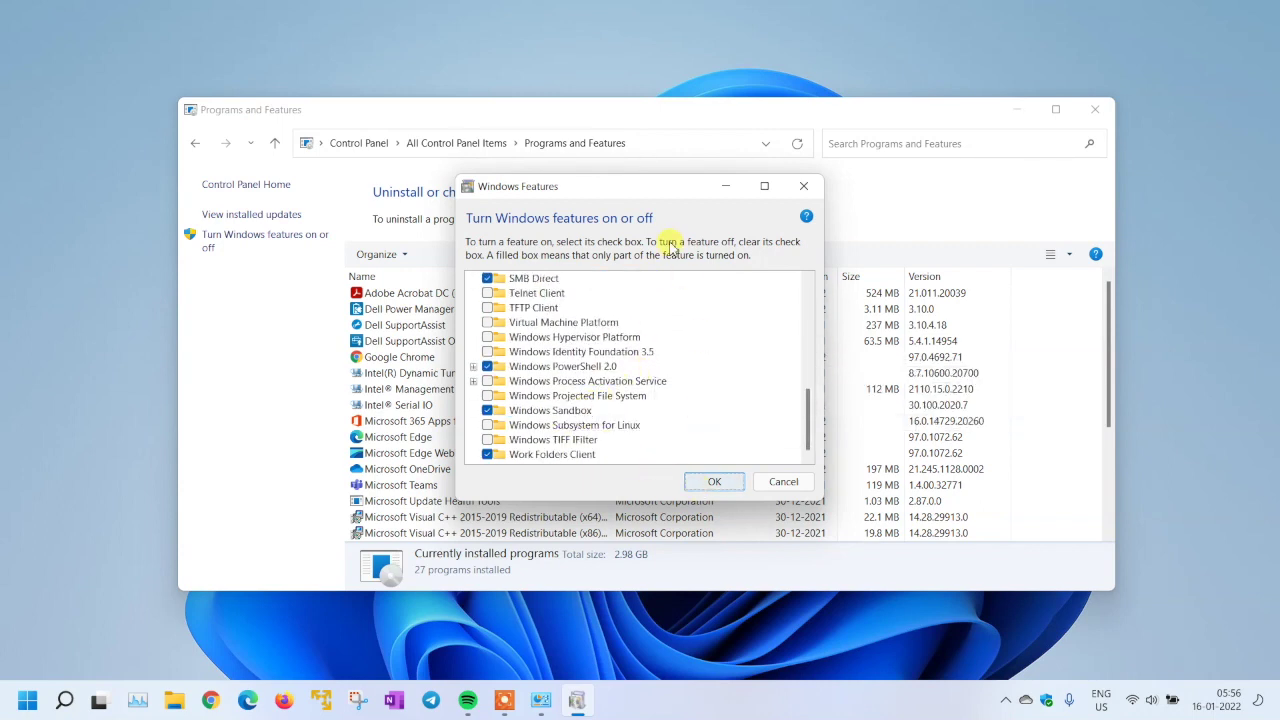
key(Return)
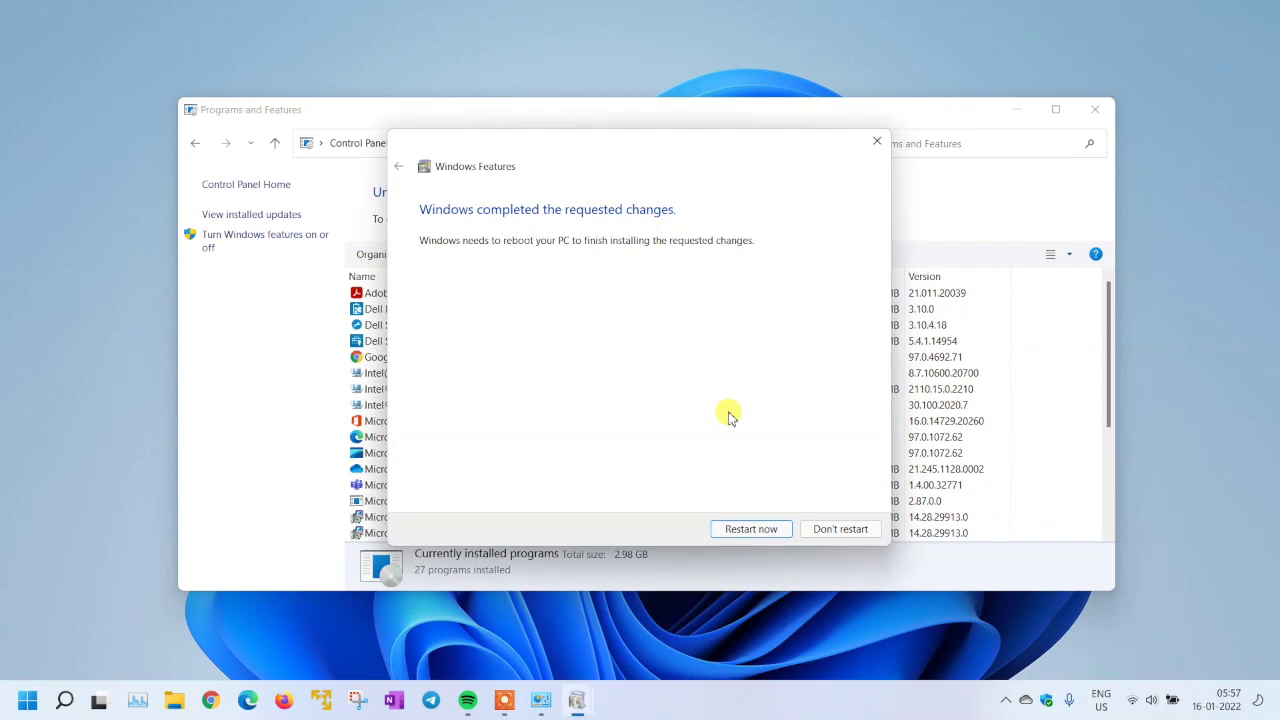
click(751, 529)
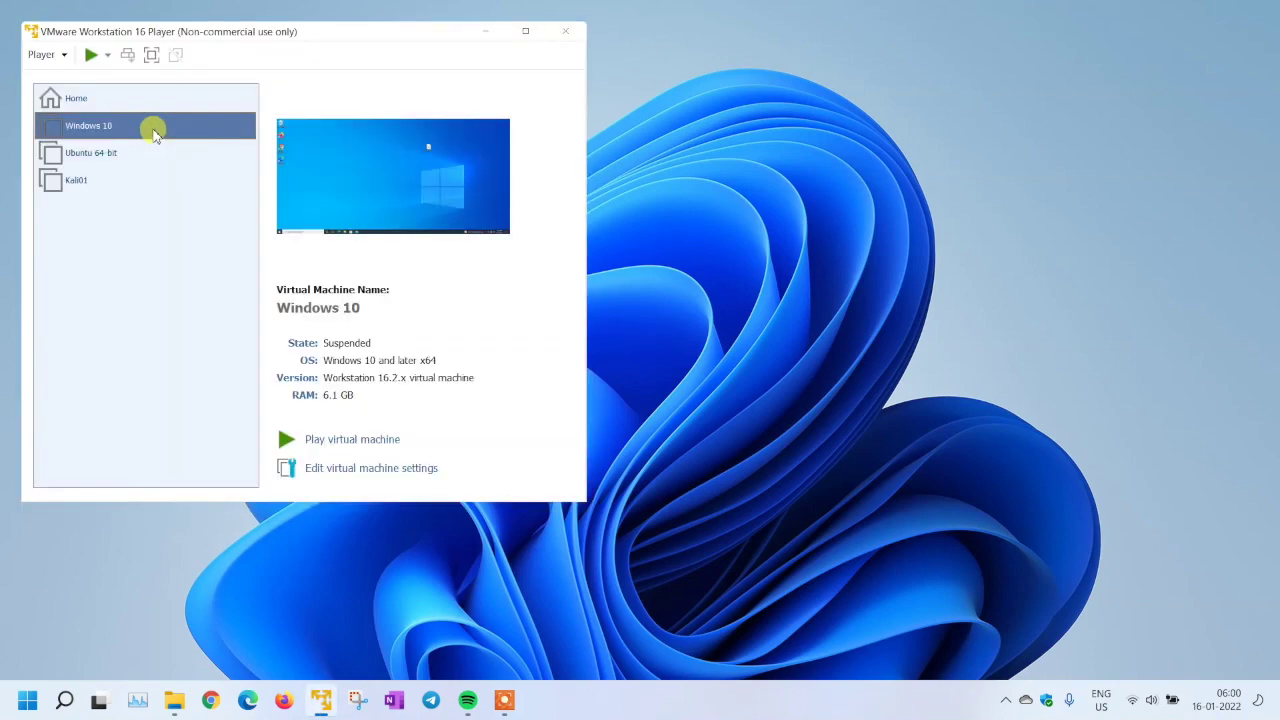
Step: Power on Windows 10, accept resuming despite the processor mismatch, and recenter the window
double_click(155, 133)
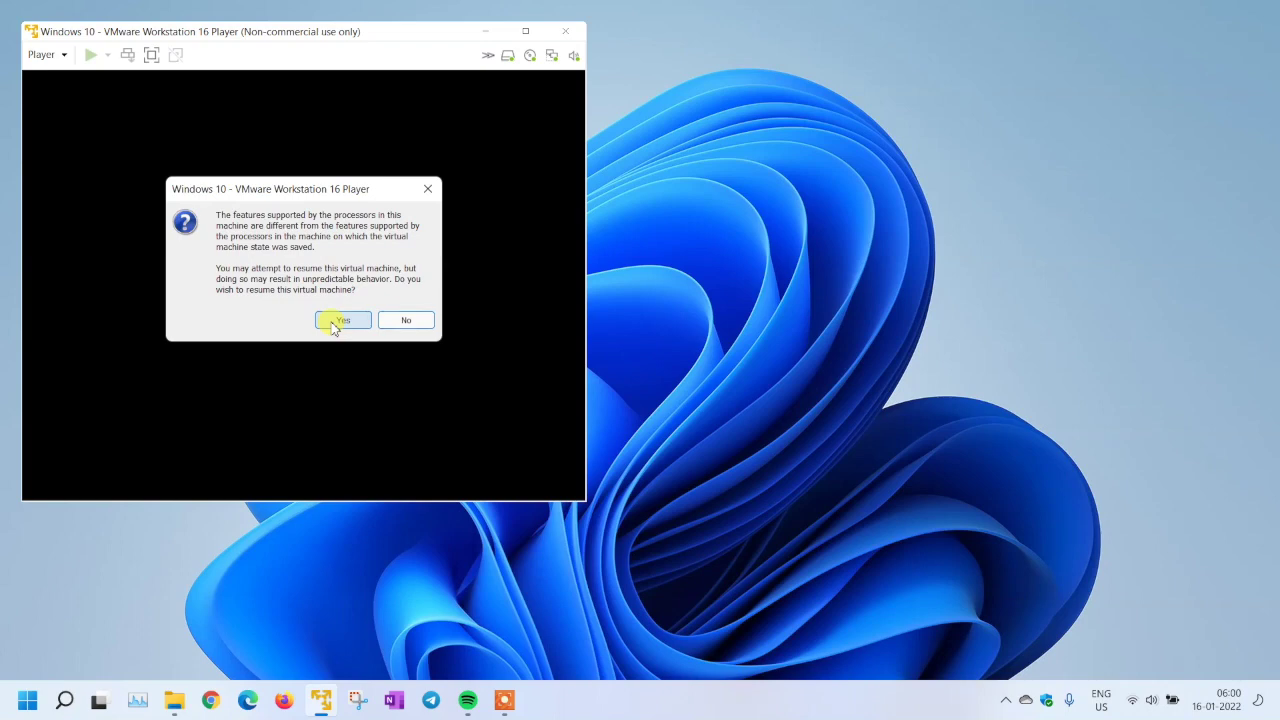
click(335, 322)
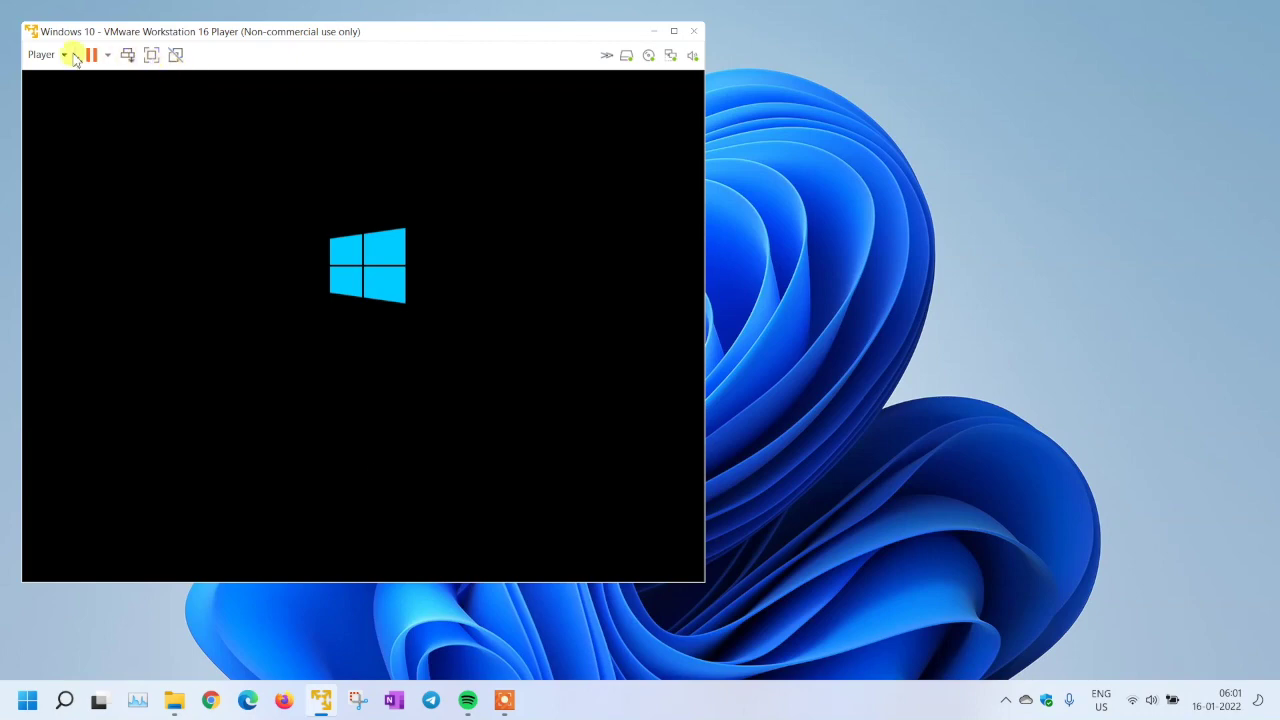
drag(122, 33, 490, 48)
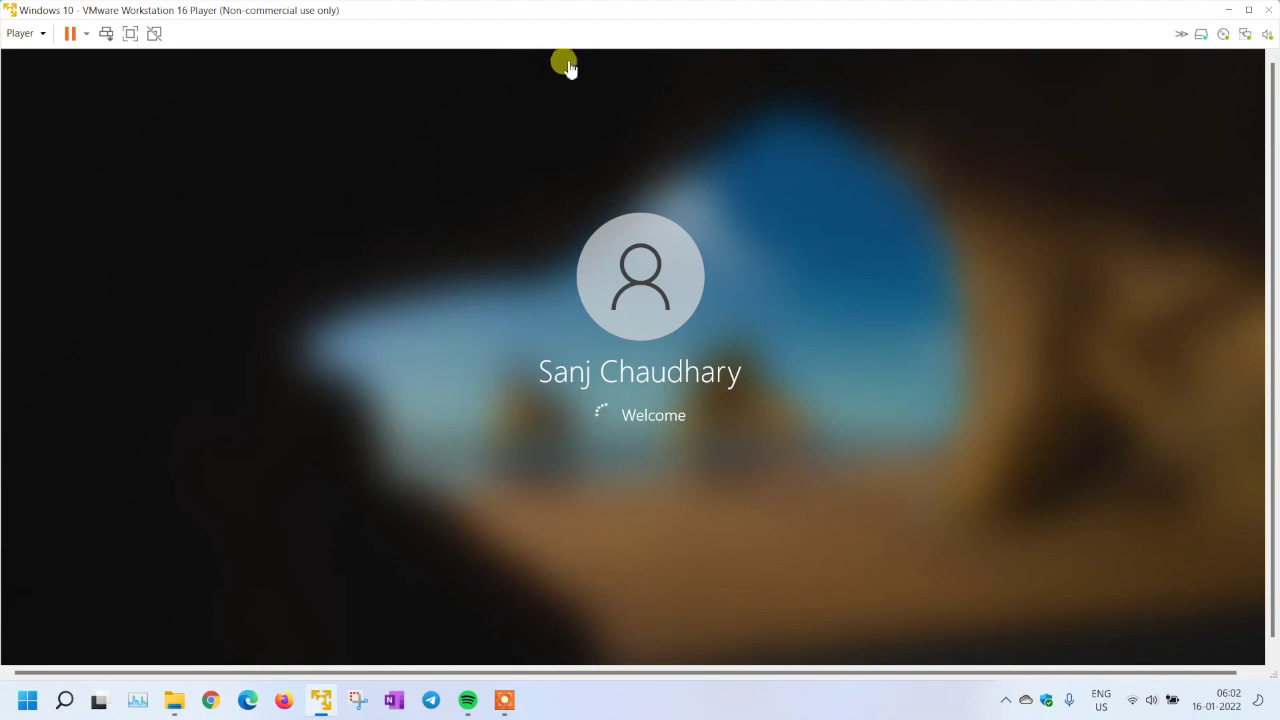
Step: Open the running VM's Processors settings to view 2 cores and cleared virtualization engine options
click(40, 35)
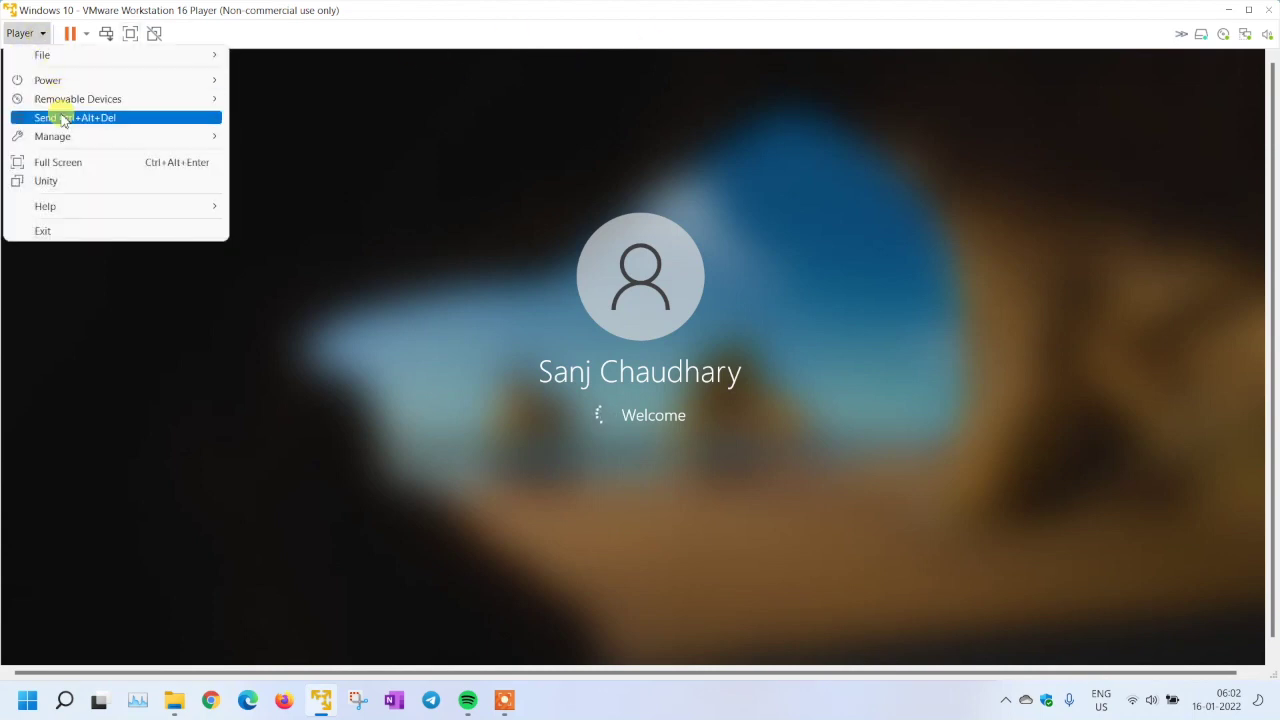
mouse_move(100, 132)
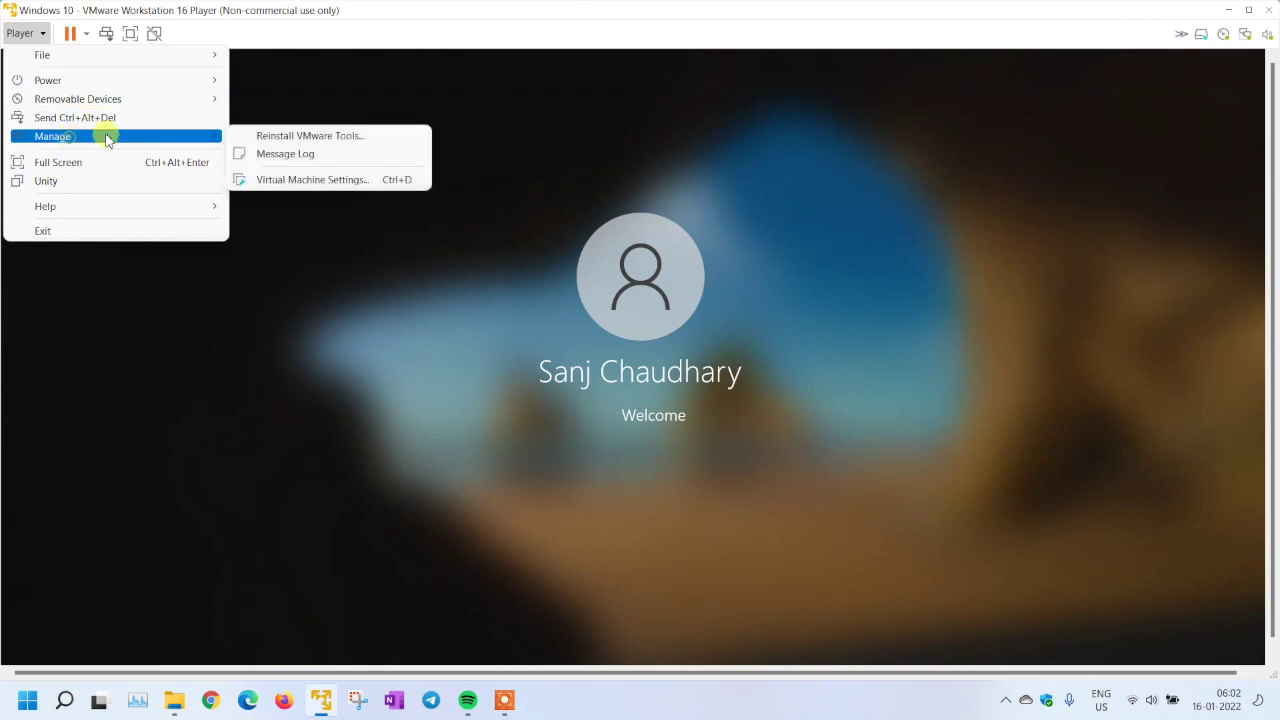
click(268, 178)
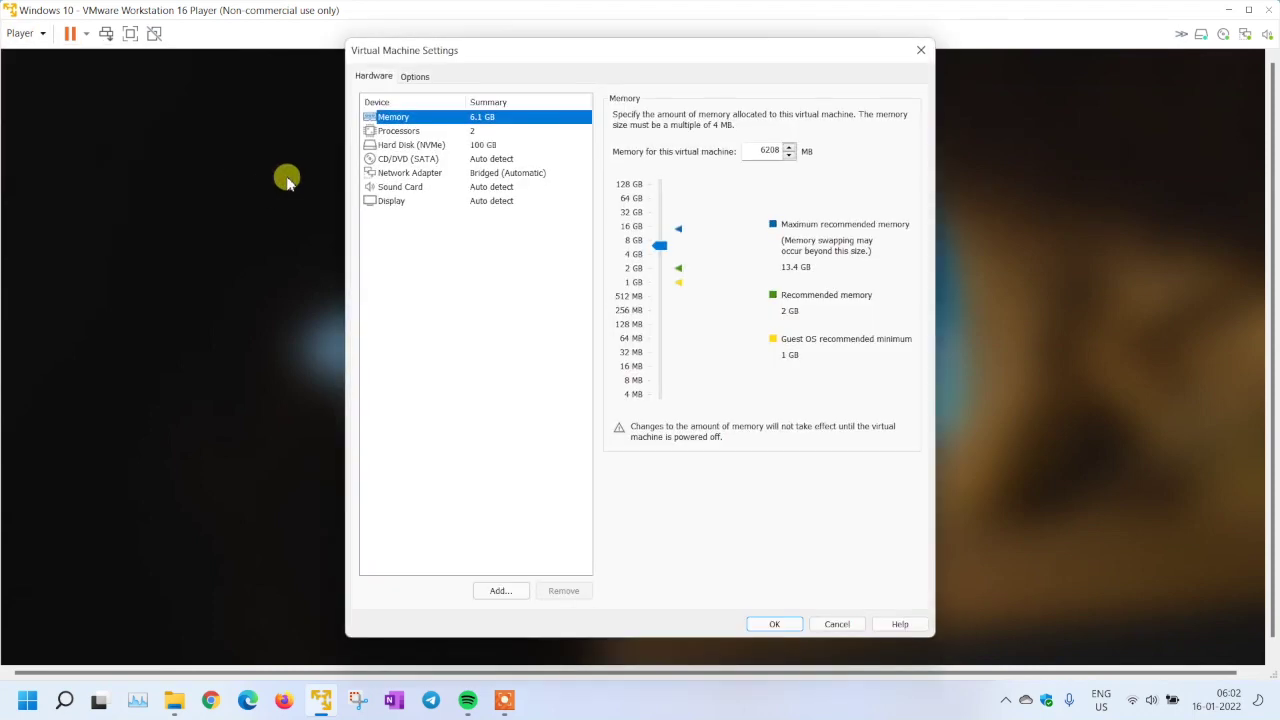
click(400, 131)
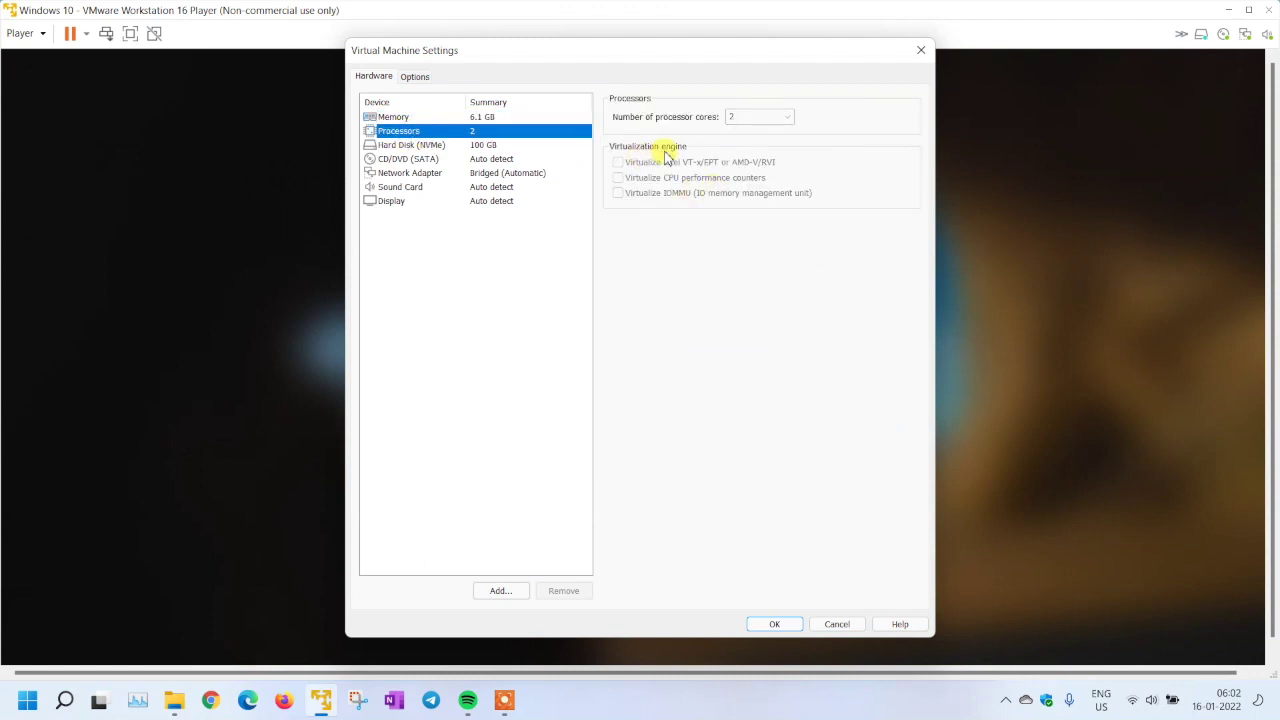